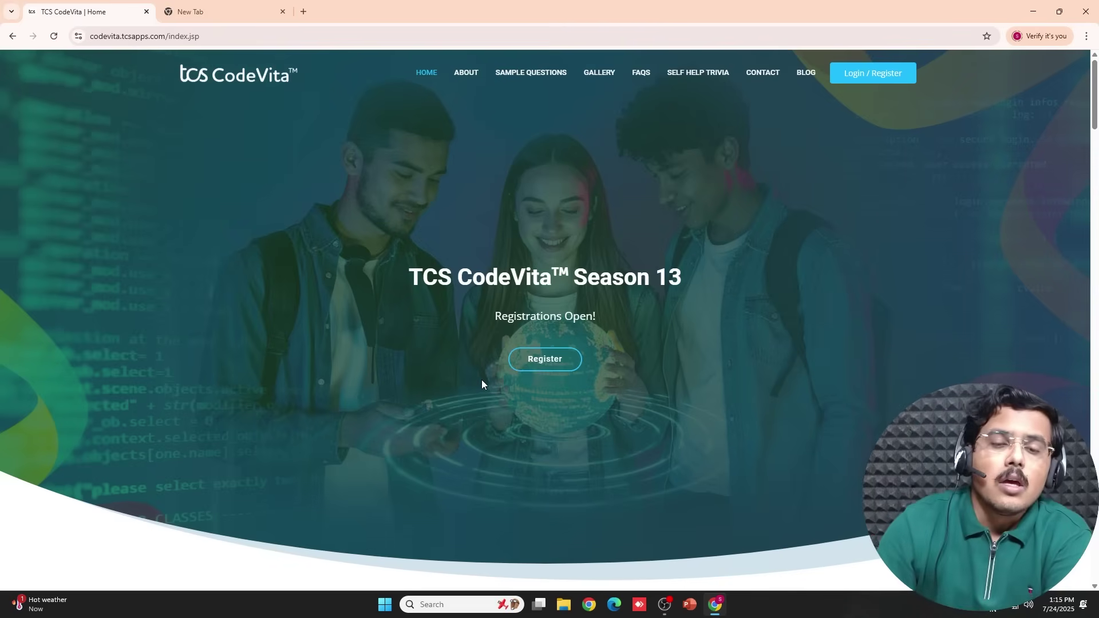
Step: Scroll through the About Us, journey and Sample Questions sections, then back to the top
{"action": "scroll", "coordinate": [482, 379], "scroll_direction": "down", "scroll_amount": 10}
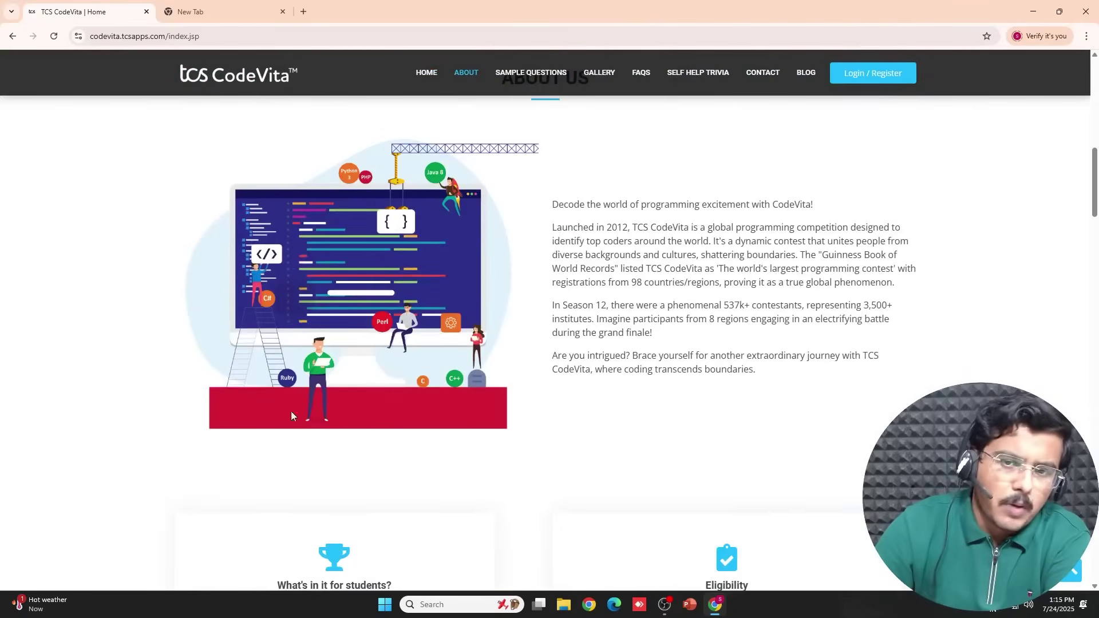
{"action": "scroll", "coordinate": [416, 439], "scroll_direction": "down", "scroll_amount": 3}
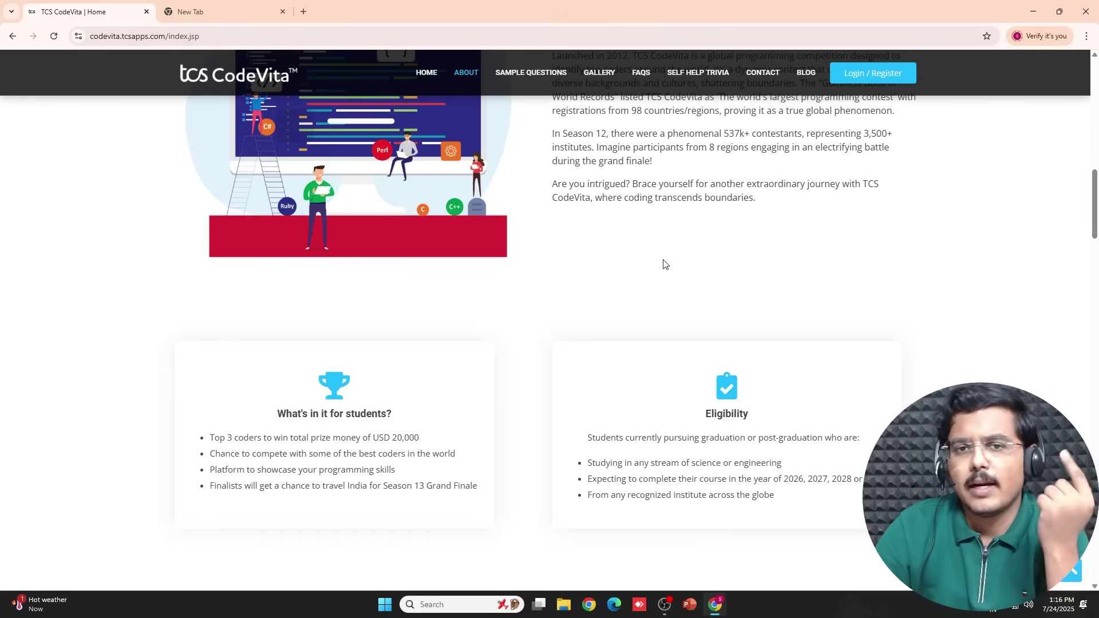
{"action": "scroll", "coordinate": [663, 264], "scroll_direction": "down", "scroll_amount": 15}
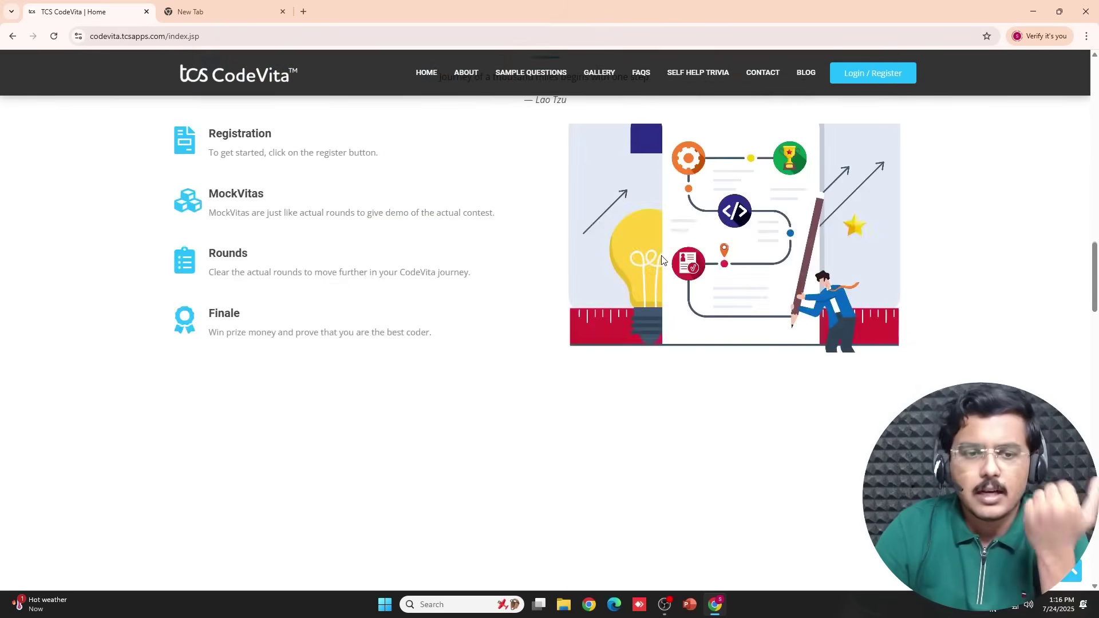
{"action": "scroll", "coordinate": [663, 260], "scroll_direction": "down", "scroll_amount": 4}
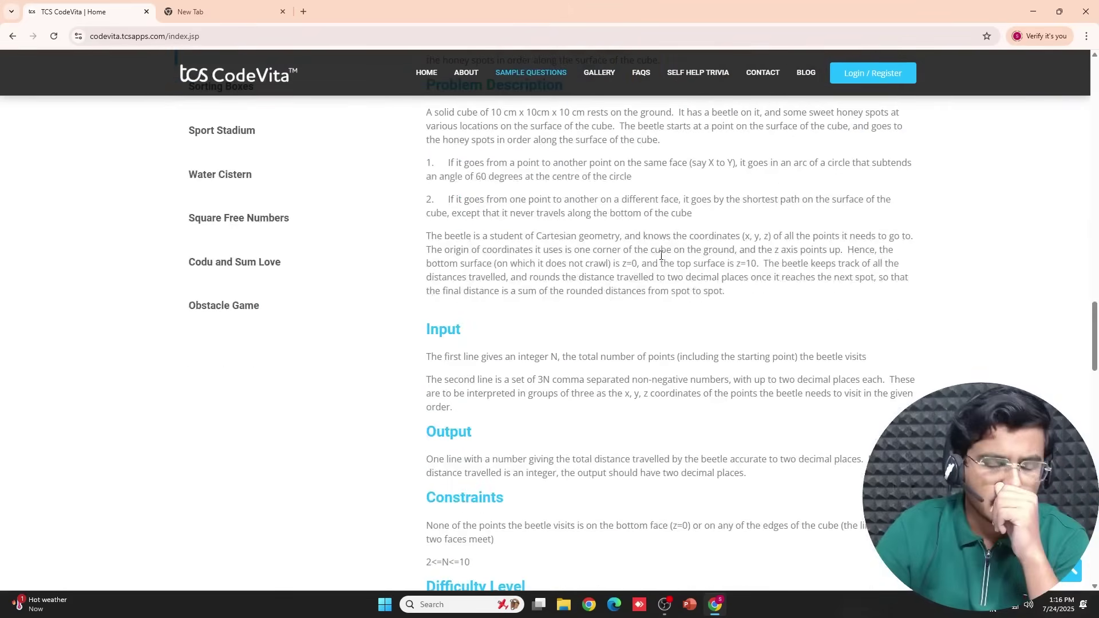
{"action": "scroll", "coordinate": [705, 290], "scroll_direction": "up", "scroll_amount": 15}
{"action": "scroll", "coordinate": [704, 289], "scroll_direction": "up", "scroll_amount": 3}
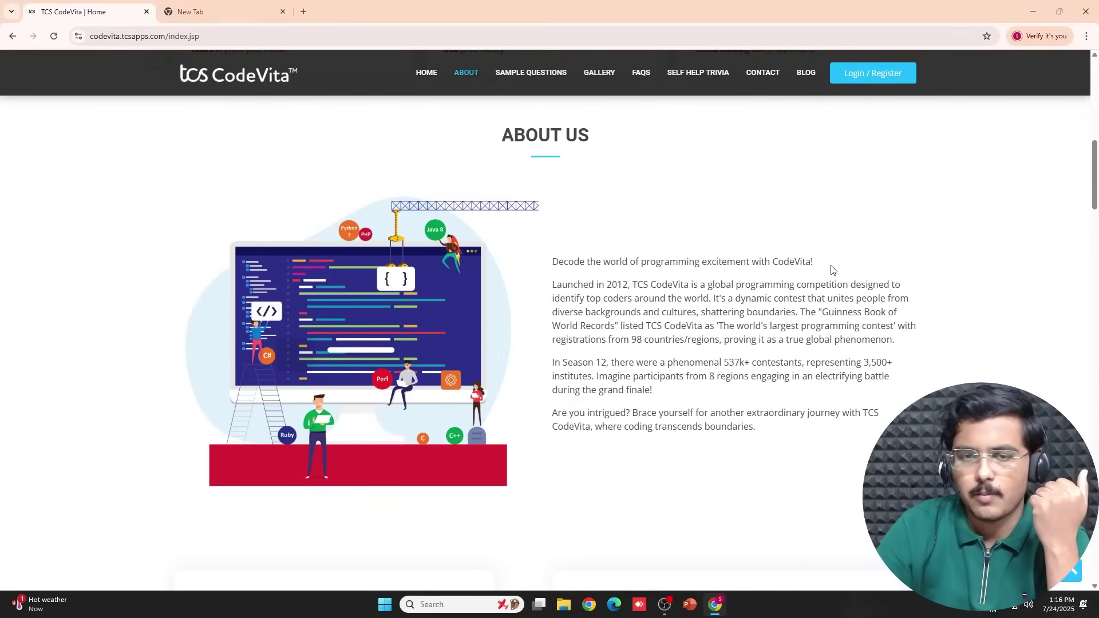
{"action": "scroll", "coordinate": [830, 264], "scroll_direction": "up", "scroll_amount": 10}
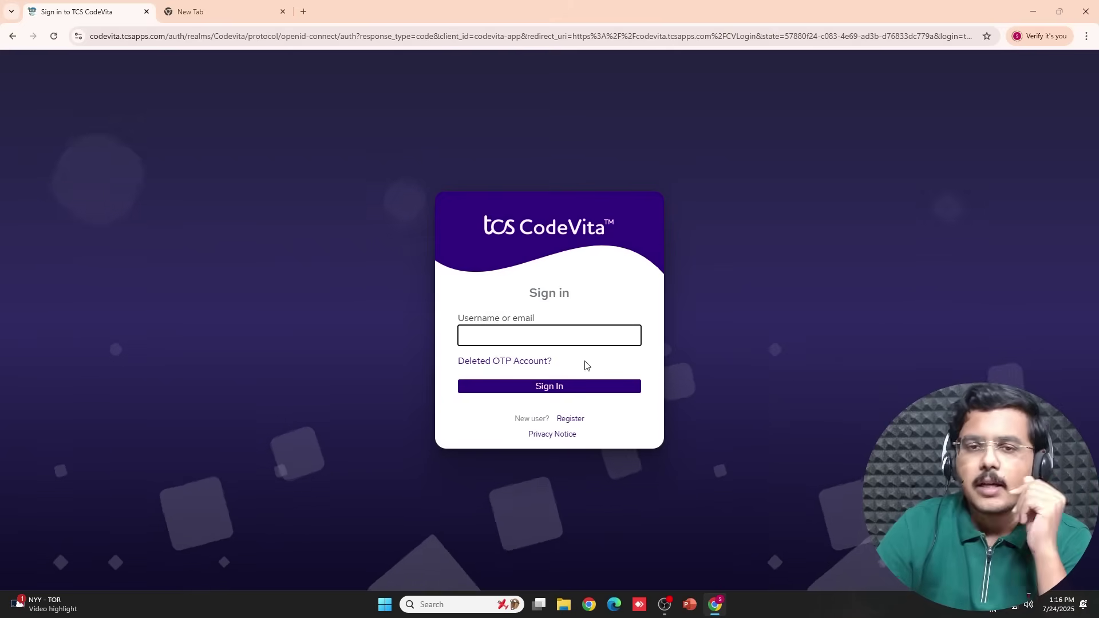
Step: Start a new-user registration and choose India as the country/region
{"action": "left_click", "coordinate": [571, 420]}
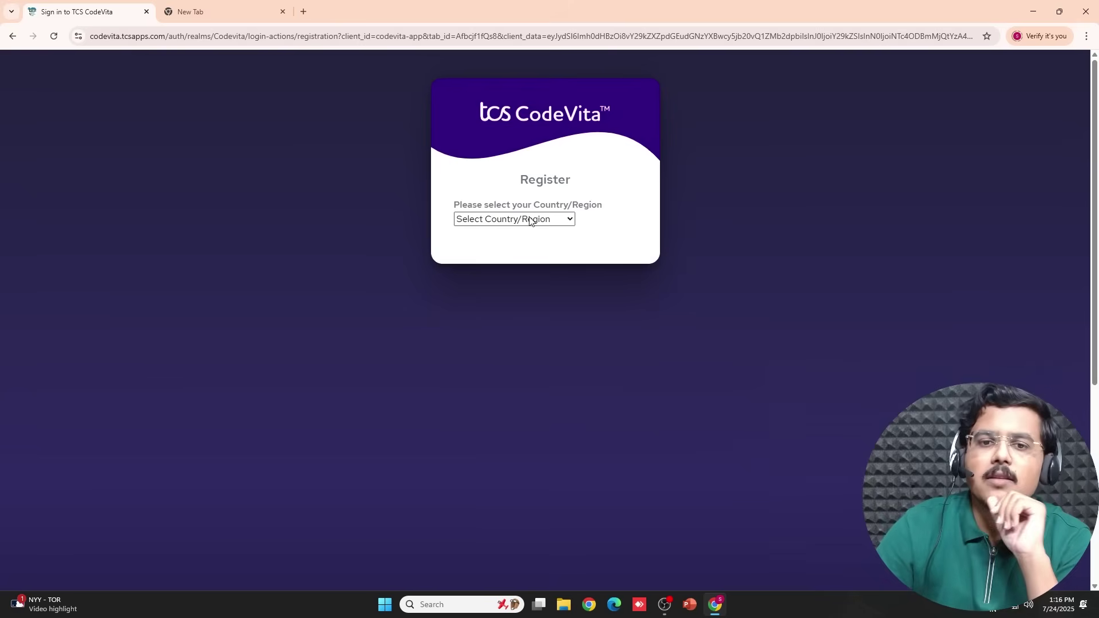
{"action": "left_click", "coordinate": [530, 225]}
{"action": "scroll", "coordinate": [499, 388], "scroll_direction": "down", "scroll_amount": 20}
{"action": "scroll", "coordinate": [501, 389], "scroll_direction": "down", "scroll_amount": 7}
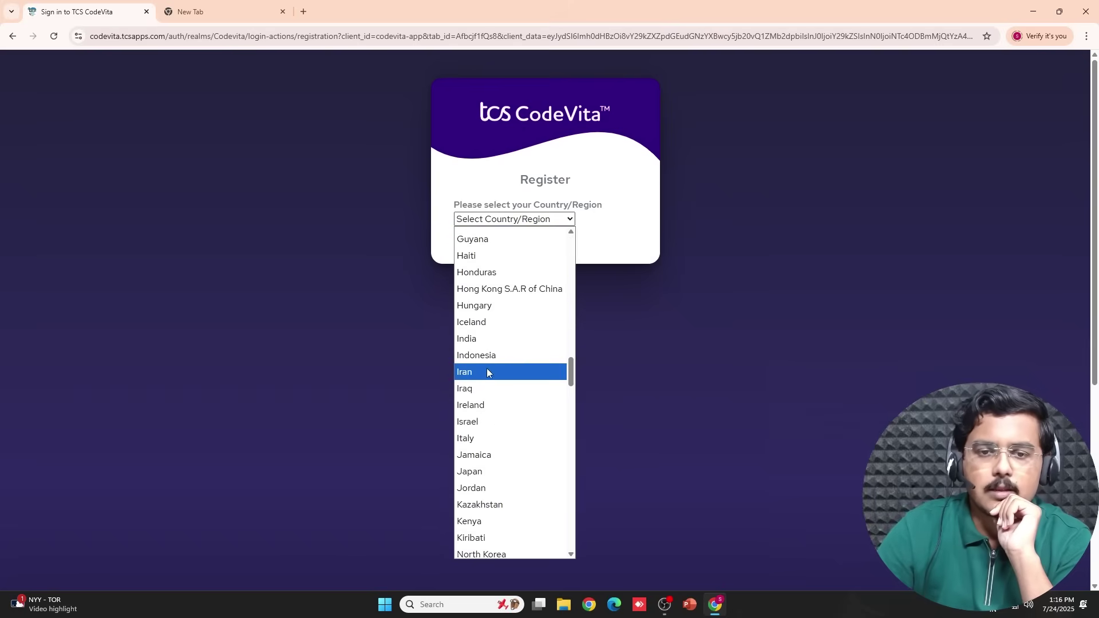
{"action": "left_click", "coordinate": [492, 338]}
Step: Enter the first name, last name and username, and tick the overseas data-processing consent
{"action": "left_click", "coordinate": [486, 330]}
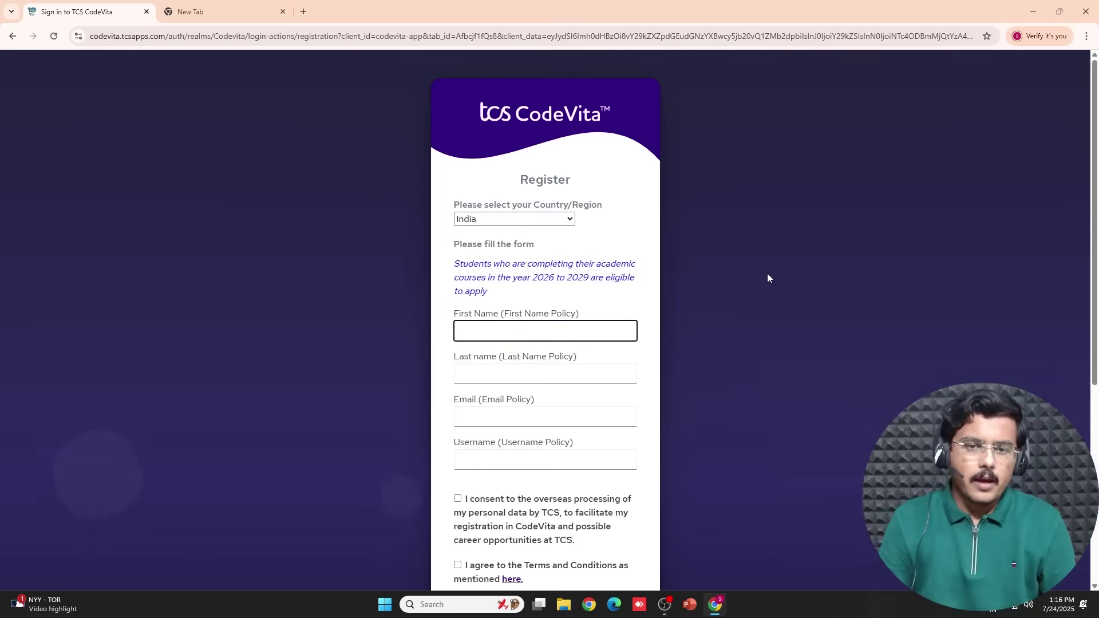
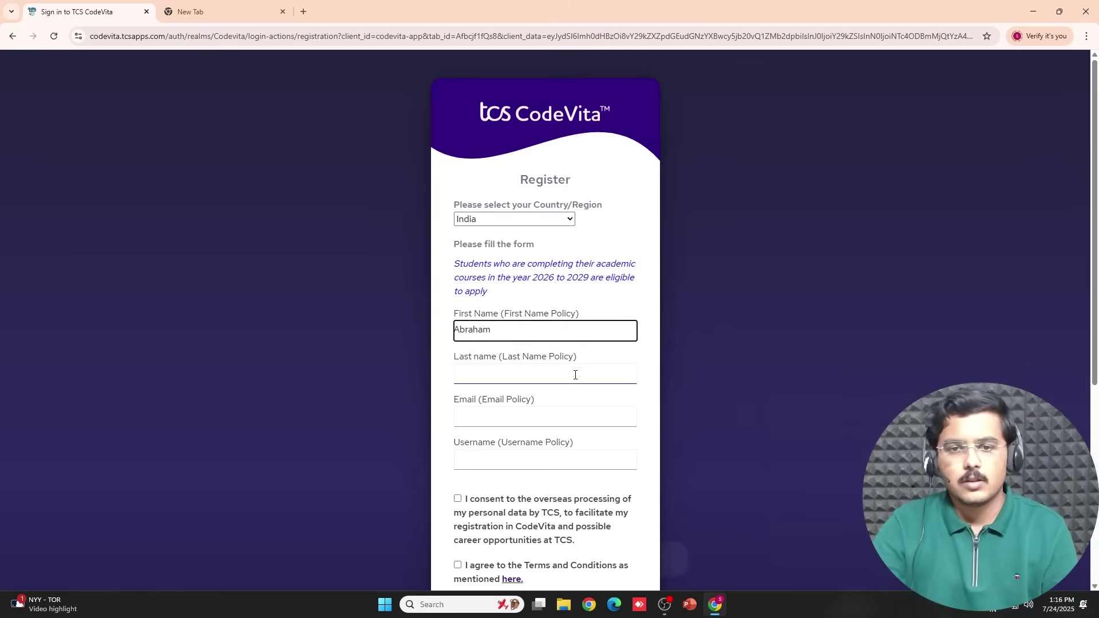
{"action": "left_click", "coordinate": [561, 371]}
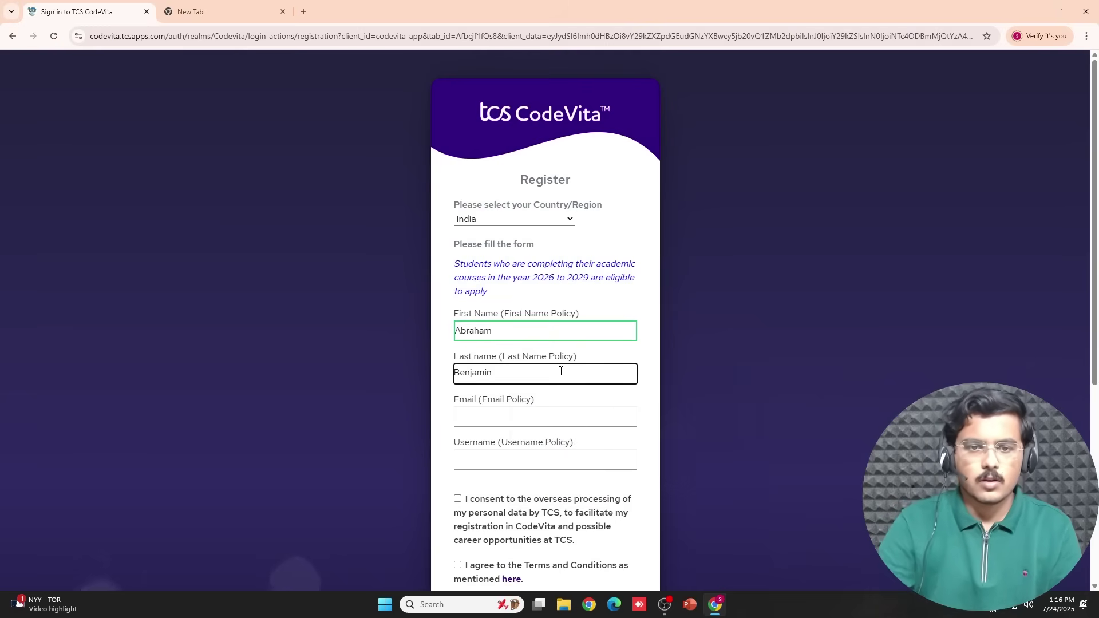
{"action": "left_click", "coordinate": [530, 416]}
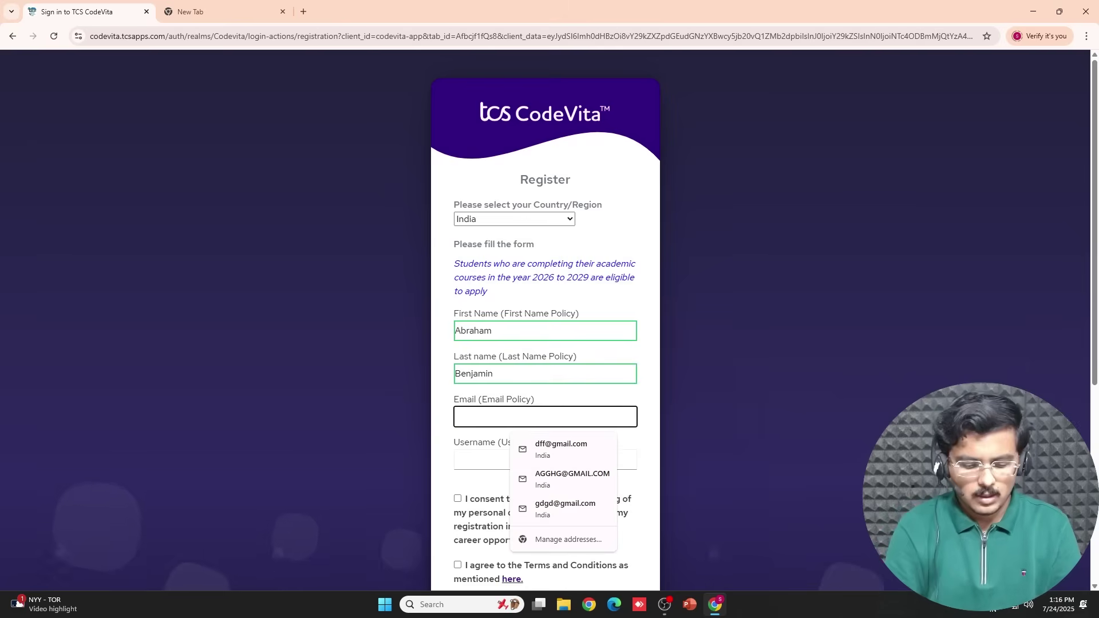
{"action": "key", "text": "Escape"}
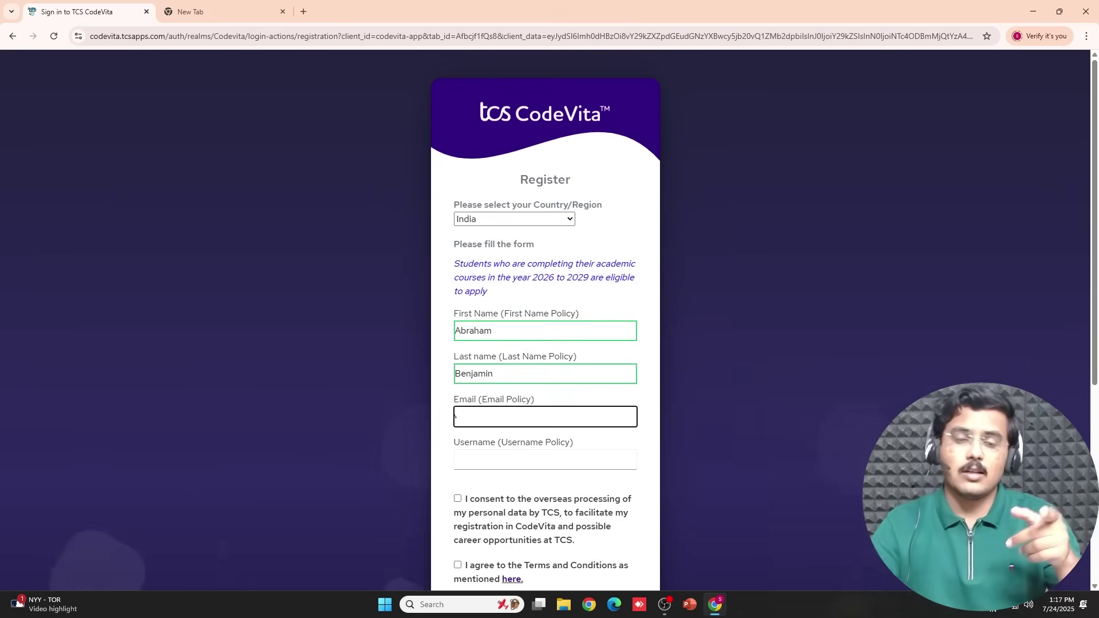
{"action": "left_click", "coordinate": [596, 456]}
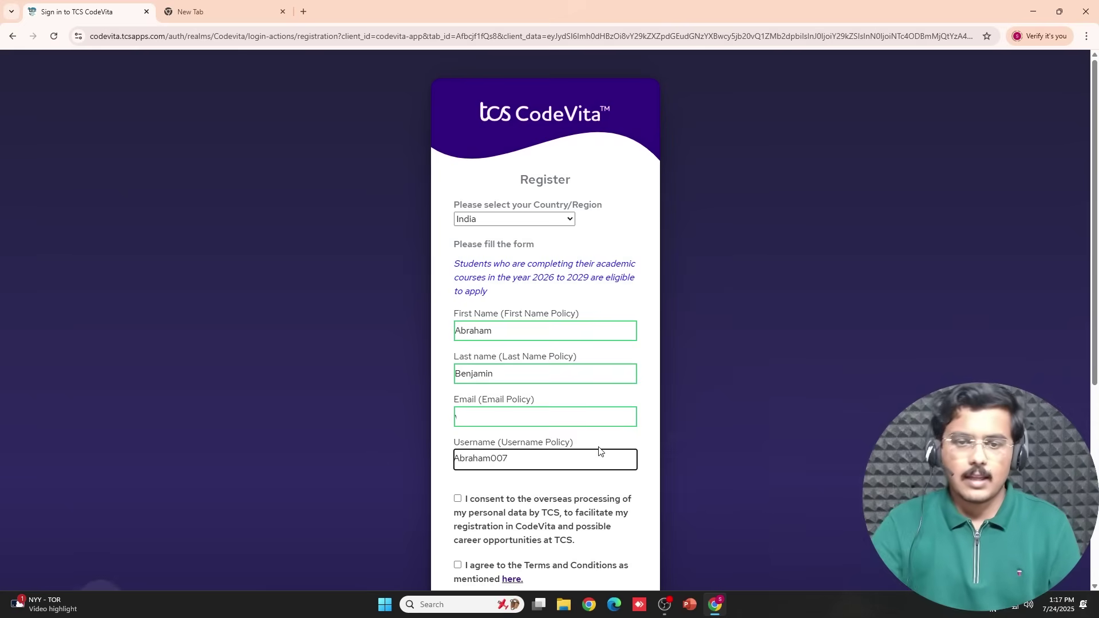
{"action": "left_click", "coordinate": [457, 499]}
Step: Open the full Terms and Conditions from the 'here.' link and accept them
{"action": "scroll", "coordinate": [457, 498], "scroll_direction": "down", "scroll_amount": 3}
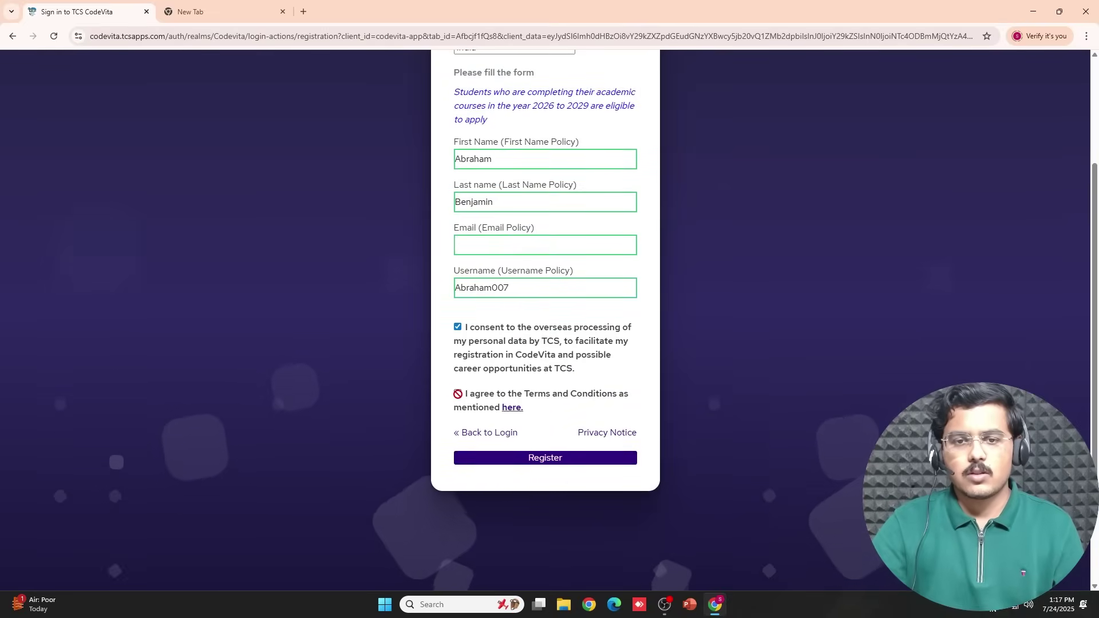
{"action": "left_click", "coordinate": [511, 408]}
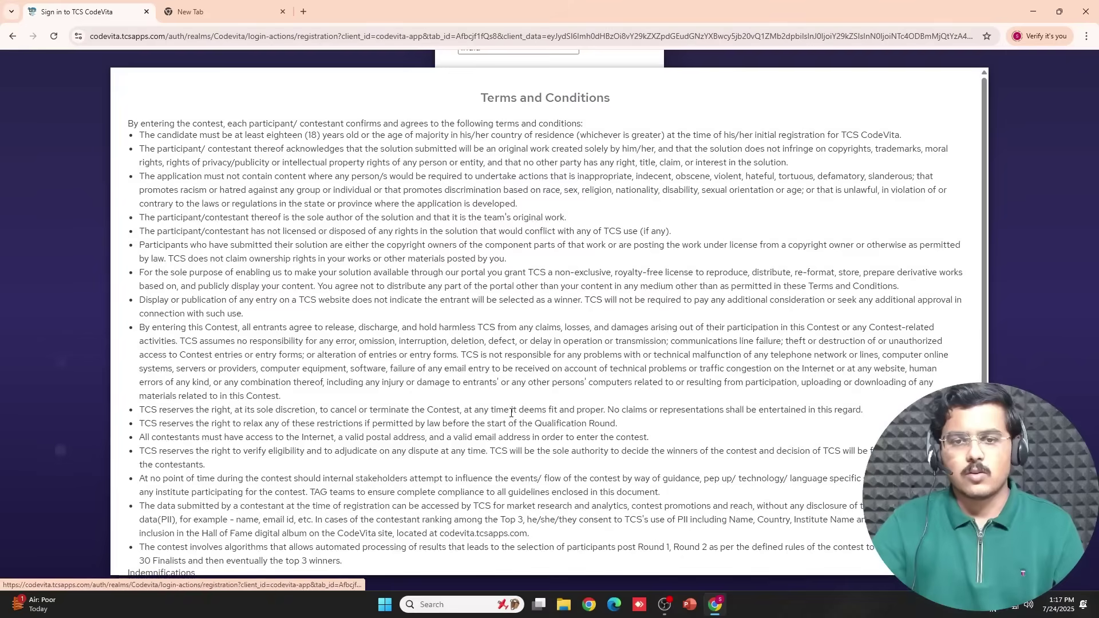
{"action": "scroll", "coordinate": [645, 344], "scroll_direction": "down", "scroll_amount": 10}
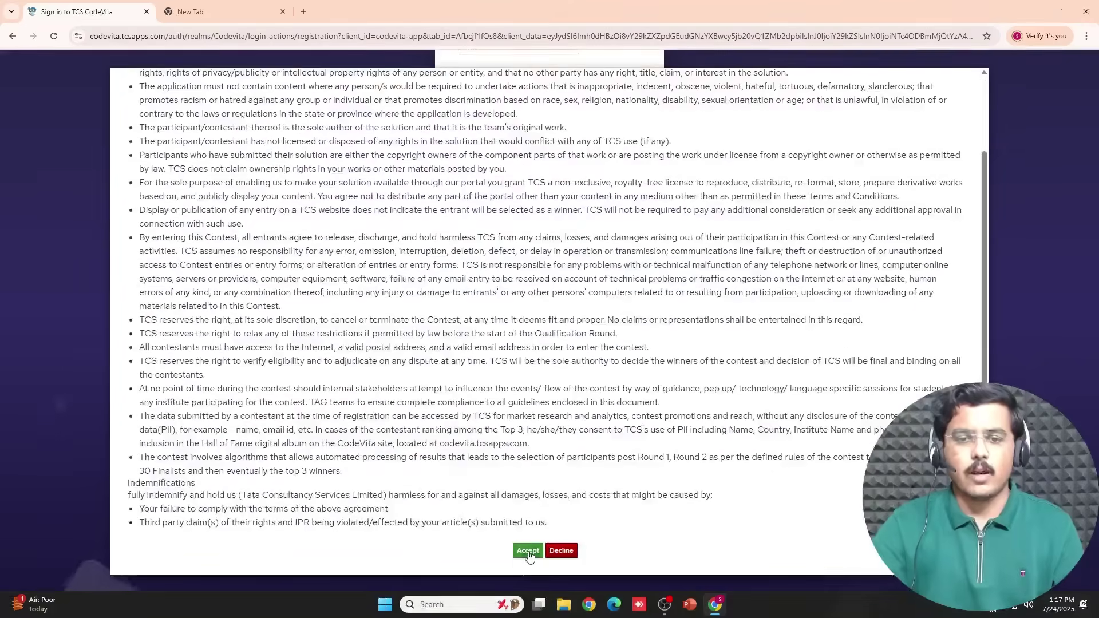
{"action": "left_click", "coordinate": [528, 550]}
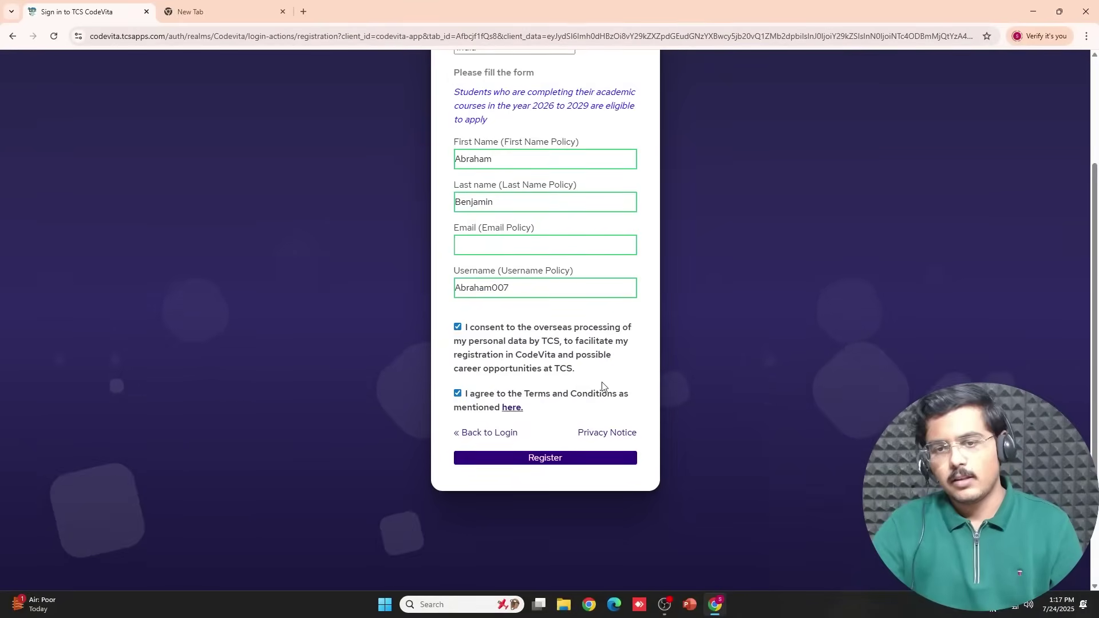
{"action": "scroll", "coordinate": [602, 384], "scroll_direction": "up", "scroll_amount": 2}
{"action": "scroll", "coordinate": [603, 401], "scroll_direction": "down", "scroll_amount": 4}
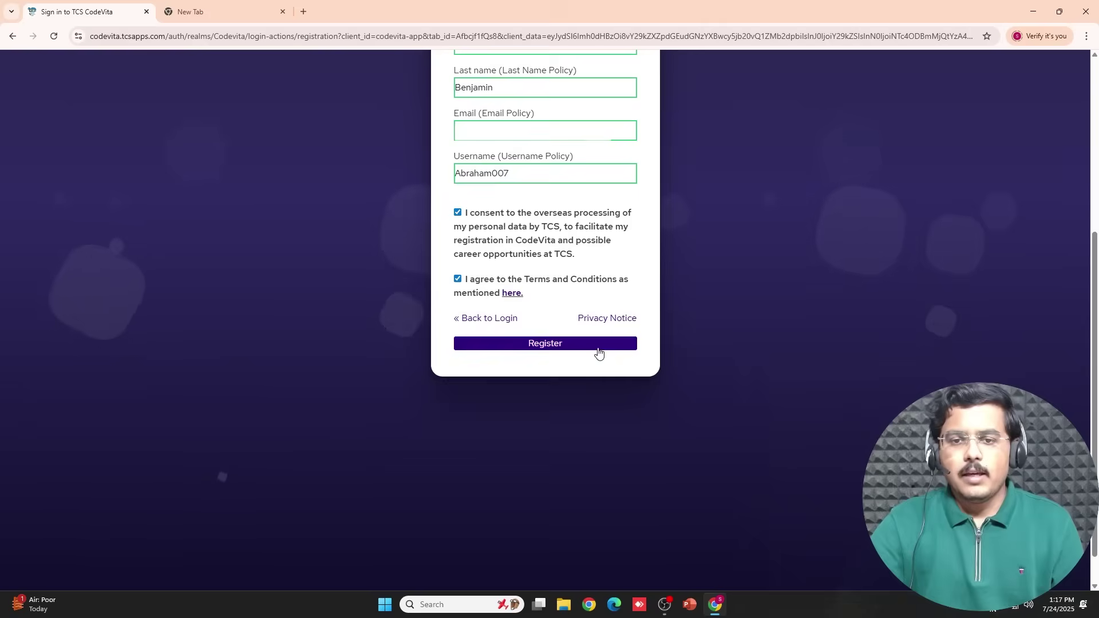
{"action": "scroll", "coordinate": [596, 354], "scroll_direction": "up", "scroll_amount": 2}
{"action": "scroll", "coordinate": [588, 350], "scroll_direction": "down", "scroll_amount": 2}
Step: Submit the registration form, then reload the email verification page
{"action": "left_click", "coordinate": [589, 349]}
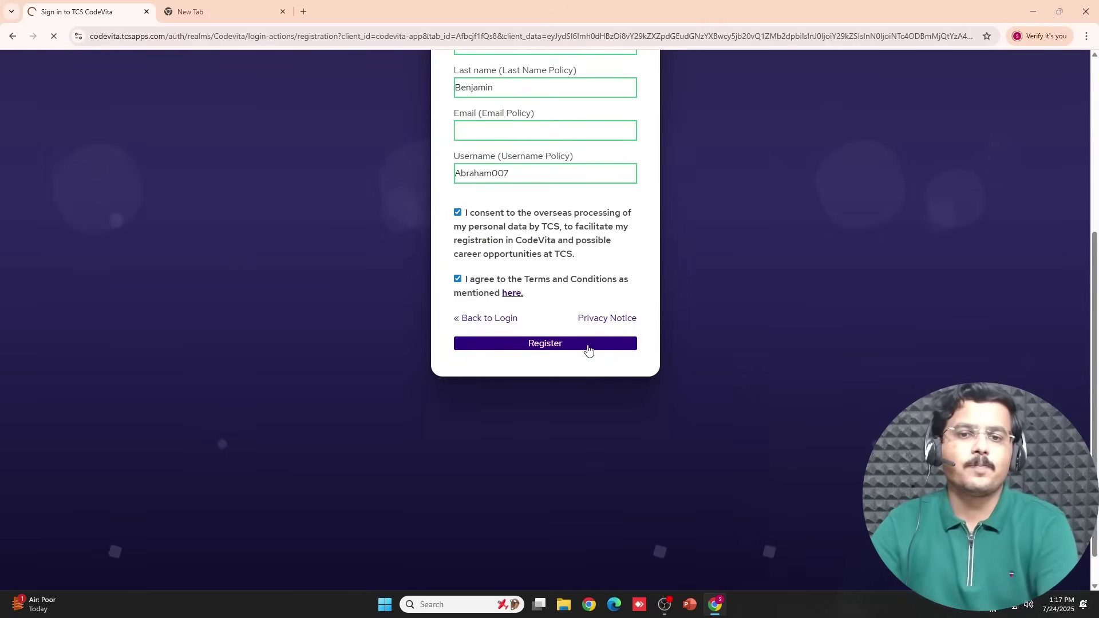
{"action": "scroll", "coordinate": [791, 392], "scroll_direction": "up", "scroll_amount": 3}
{"action": "scroll", "coordinate": [791, 392], "scroll_direction": "up", "scroll_amount": 2}
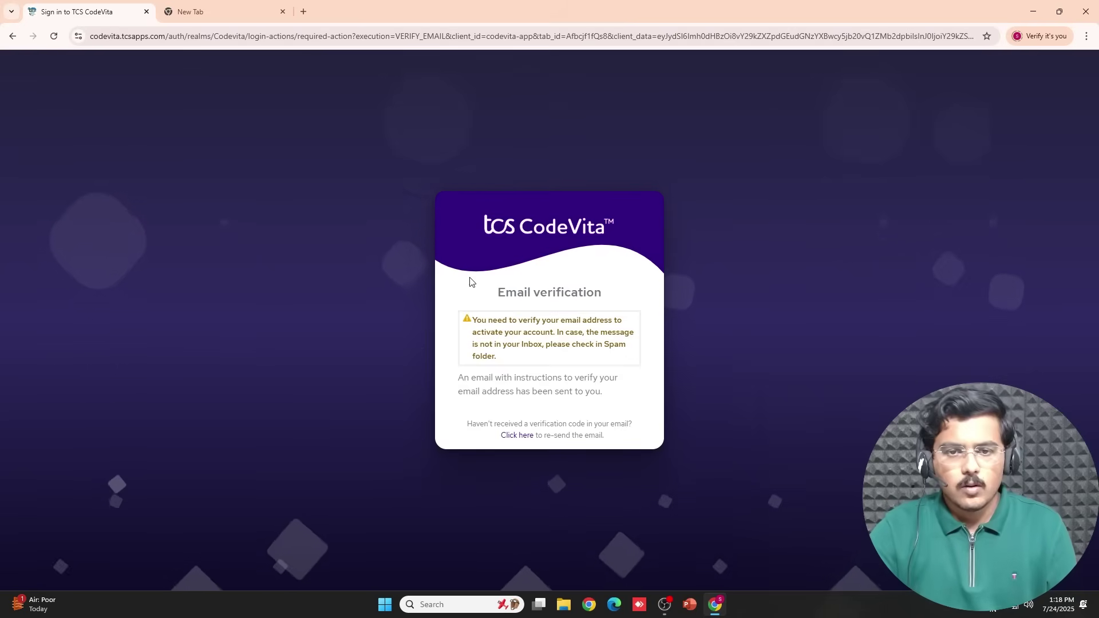
{"action": "left_click", "coordinate": [53, 38]}
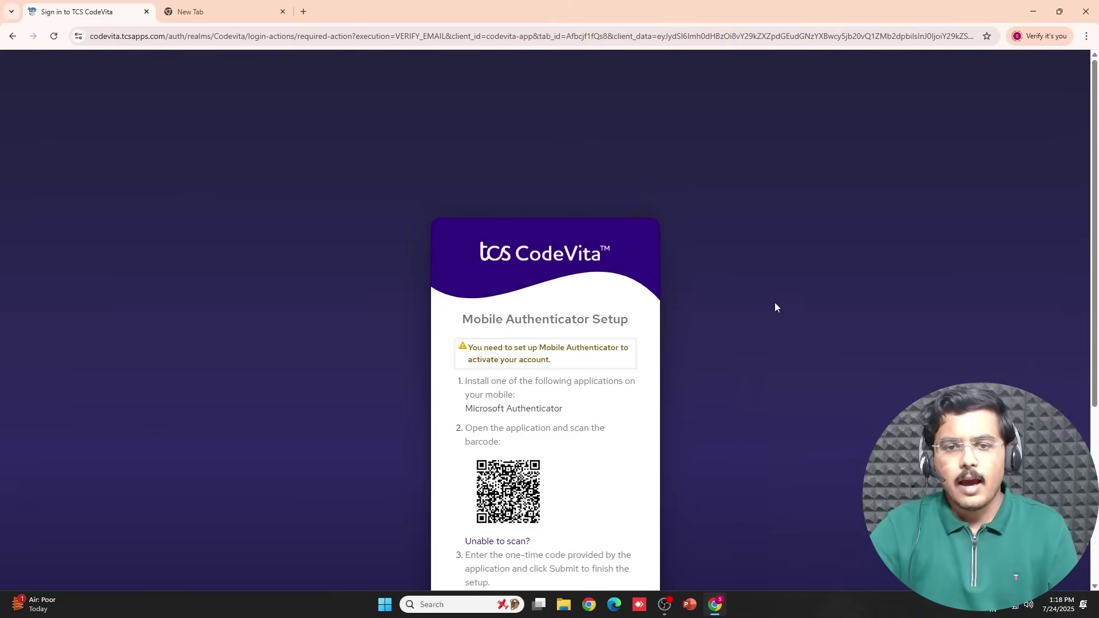
Step: Scroll down the Mobile Authenticator Setup page to reveal the QR code and One-time code field
{"action": "scroll", "coordinate": [587, 318], "scroll_direction": "down", "scroll_amount": 2}
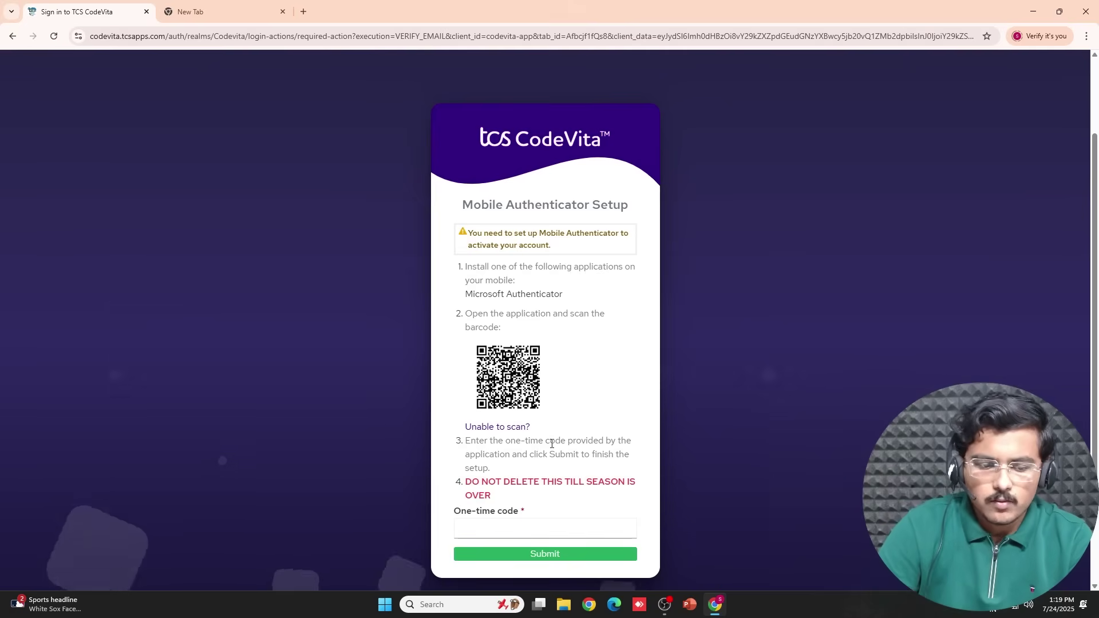
{"action": "scroll", "coordinate": [538, 441], "scroll_direction": "down", "scroll_amount": 1}
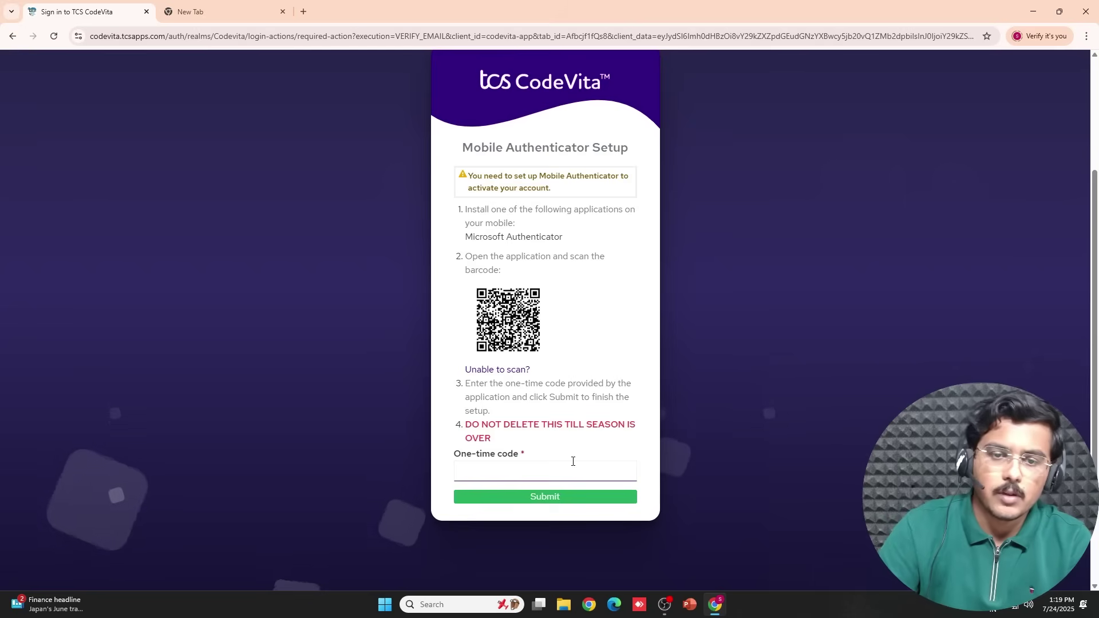
Step: Enter the authenticator's one-time code and submit it to finish the setup
{"action": "left_click", "coordinate": [571, 467]}
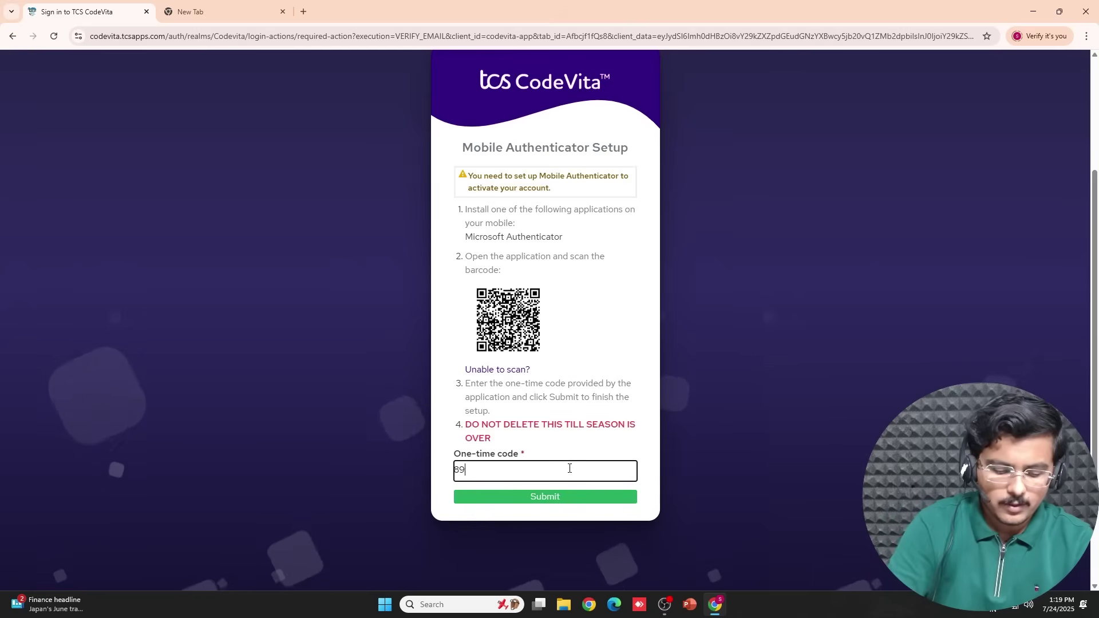
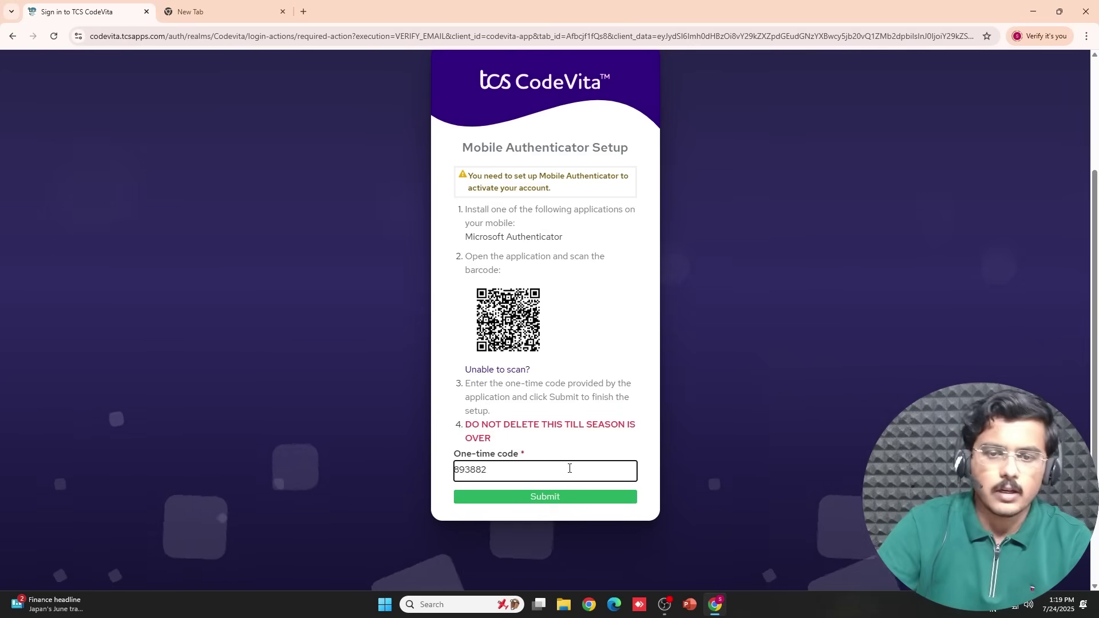
{"action": "left_click", "coordinate": [558, 497]}
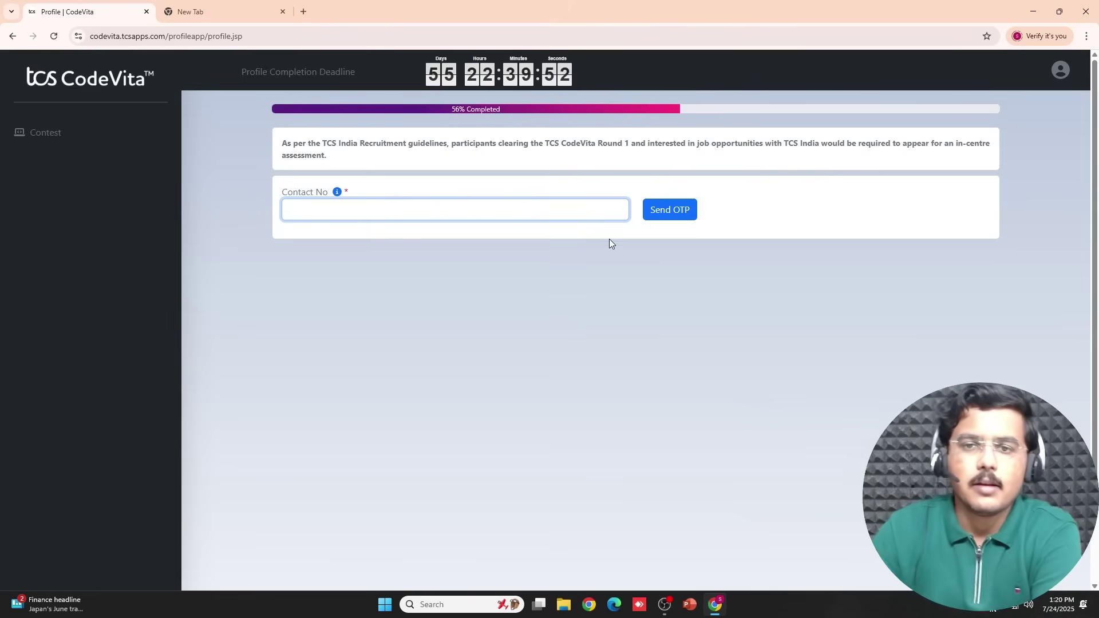
Step: Send an OTP to the mobile number, enter the SMS code and validate the contact number
{"action": "left_click", "coordinate": [651, 214]}
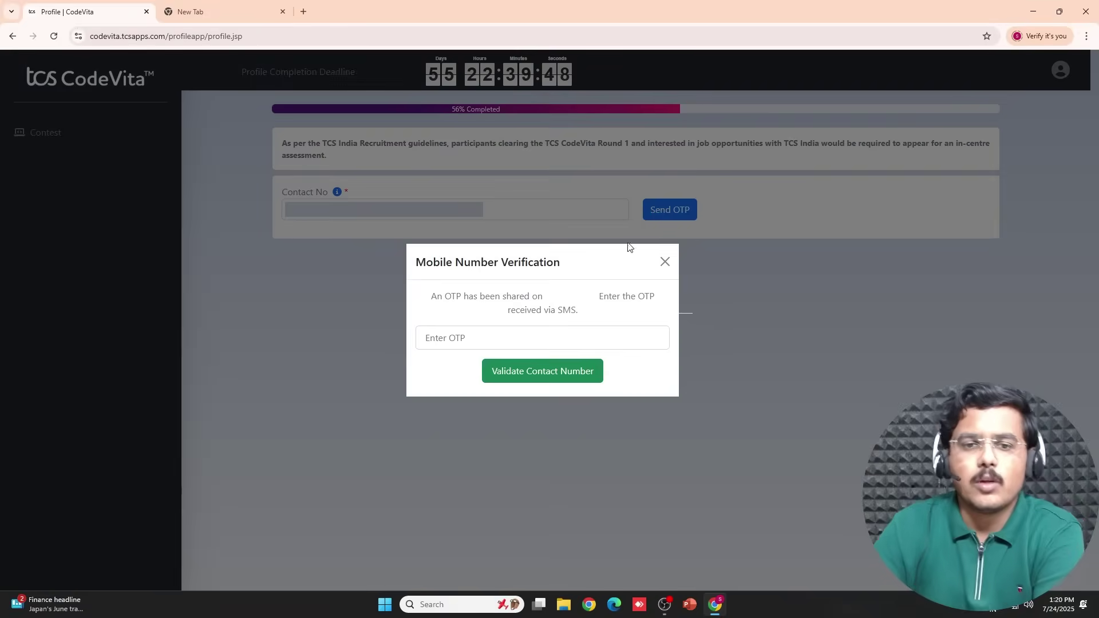
{"action": "left_click", "coordinate": [552, 335]}
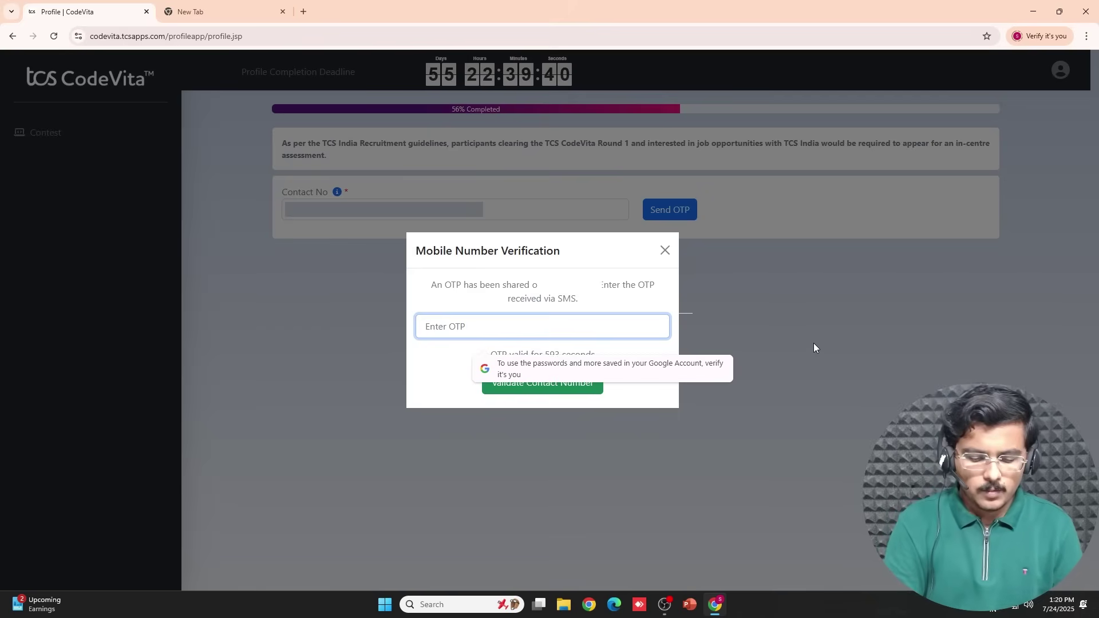
{"action": "type", "text": "••"}
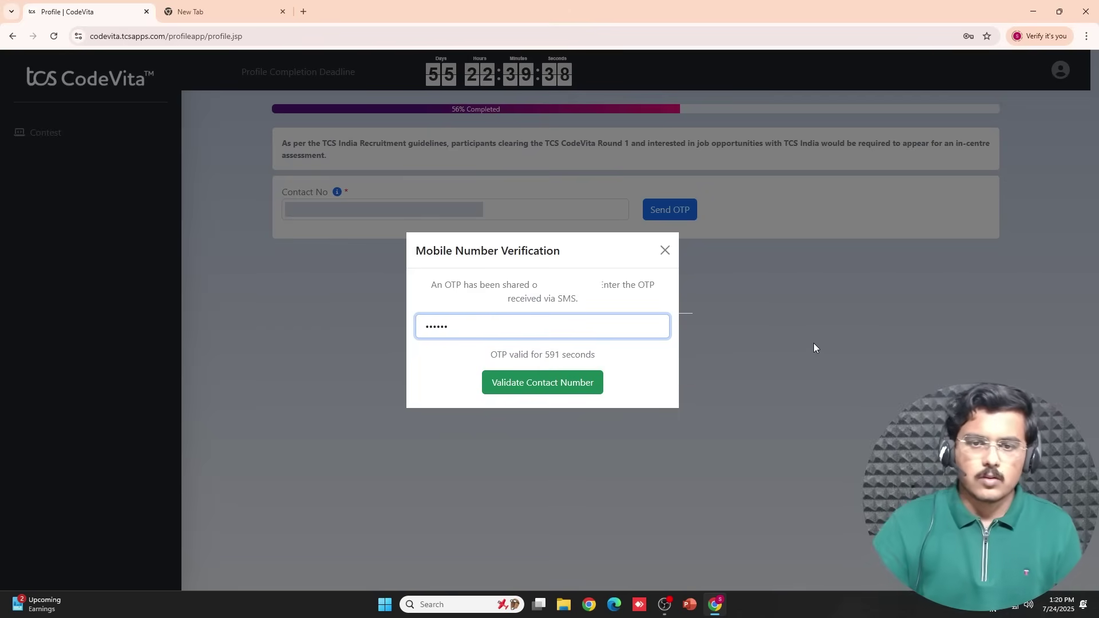
{"action": "left_click", "coordinate": [515, 386]}
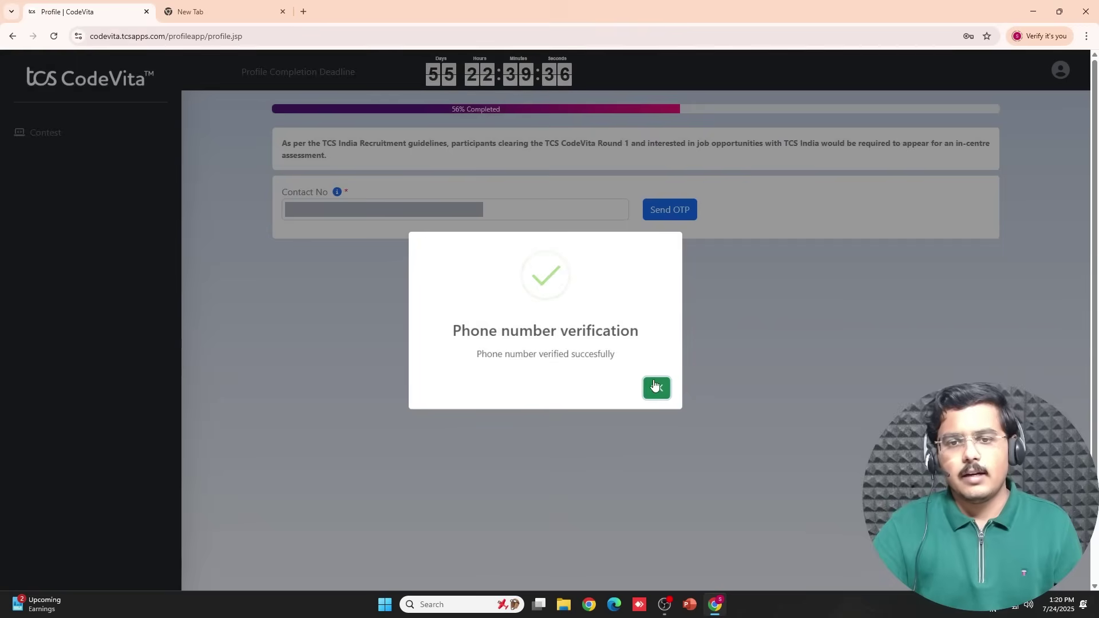
Step: Dismiss the confirmations and set graduation year 2027 and nearest TCS location Bangalore
{"action": "left_click", "coordinate": [656, 388]}
{"action": "left_click", "coordinate": [656, 388]}
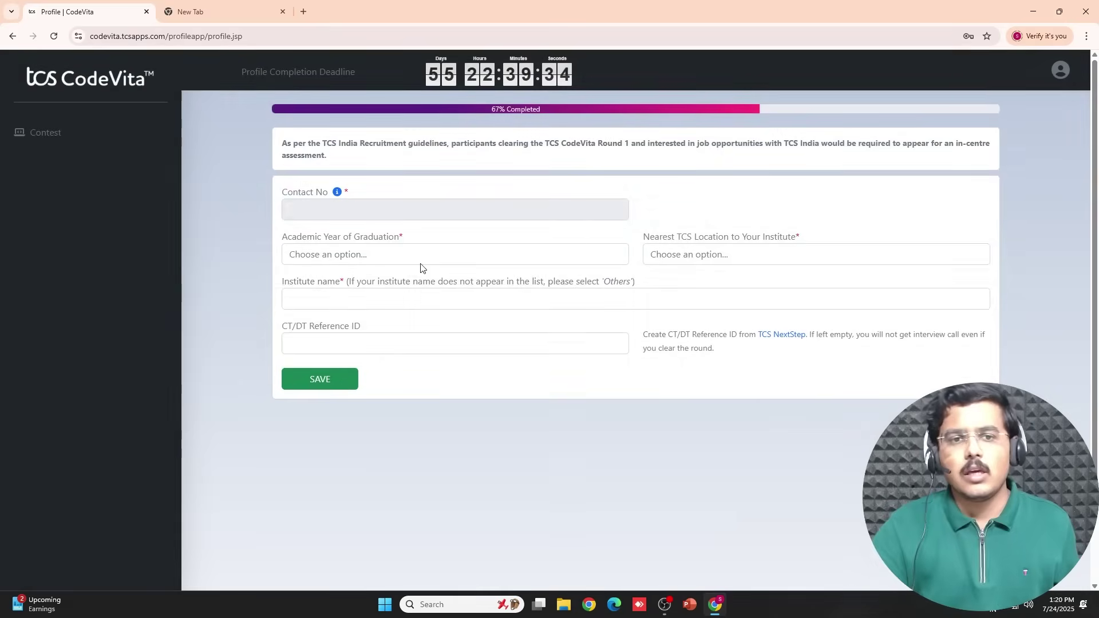
{"action": "left_click", "coordinate": [420, 263]}
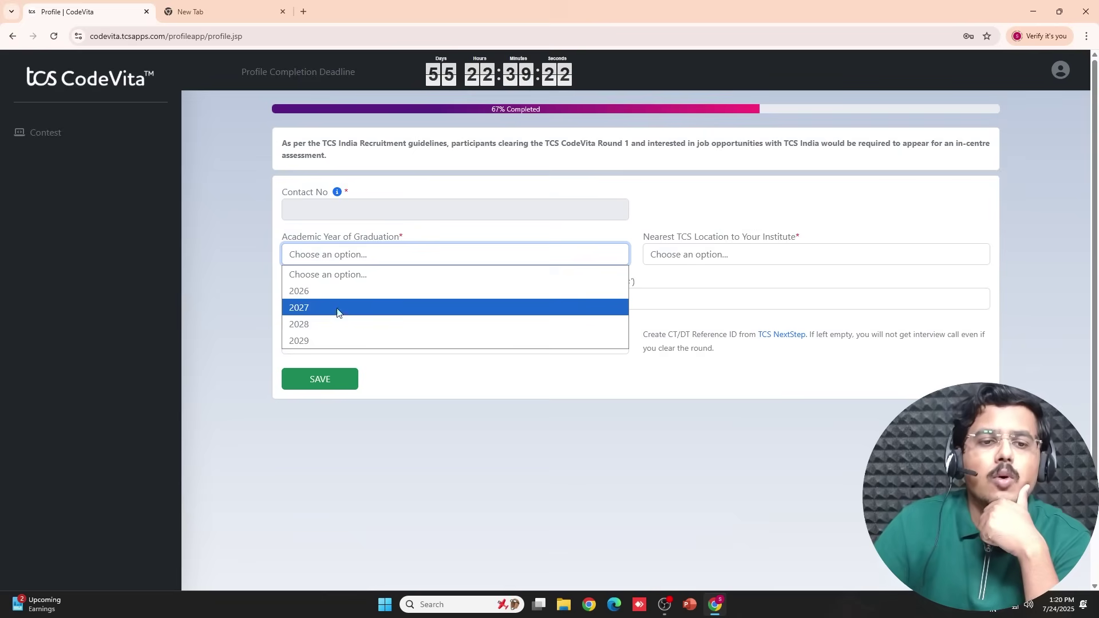
{"action": "left_click", "coordinate": [342, 306]}
{"action": "left_click", "coordinate": [766, 259]}
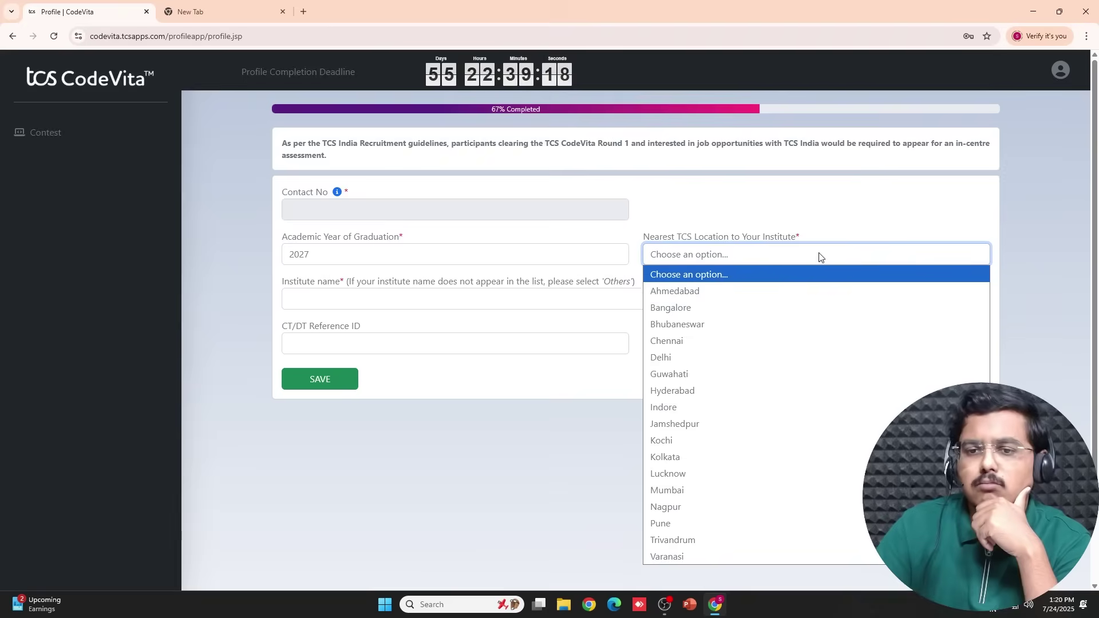
{"action": "left_click", "coordinate": [704, 309]}
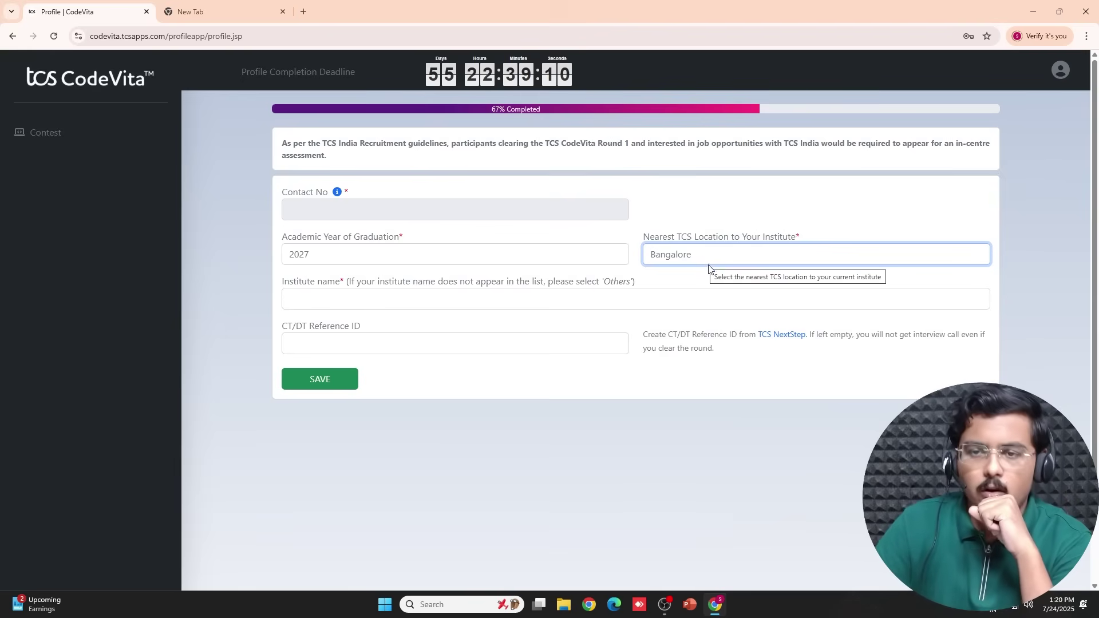
Step: Choose IIT KHARAGPUR as the institute via an 'IIT' search, then inspect the CT/DT Reference ID label
{"action": "left_click", "coordinate": [545, 305]}
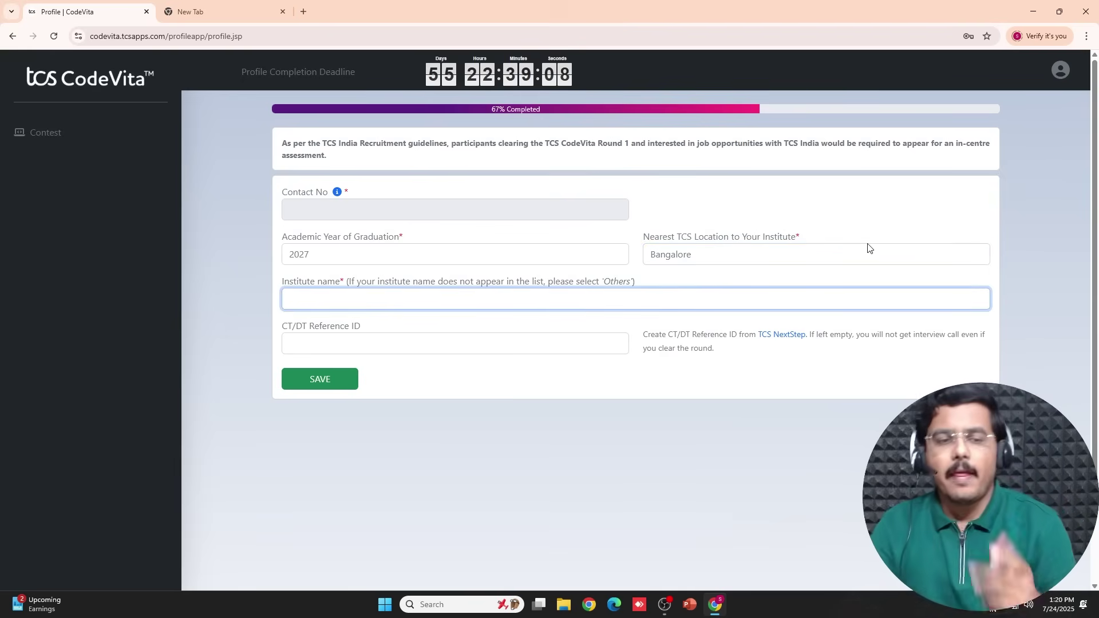
{"action": "type", "text": "IIT"}
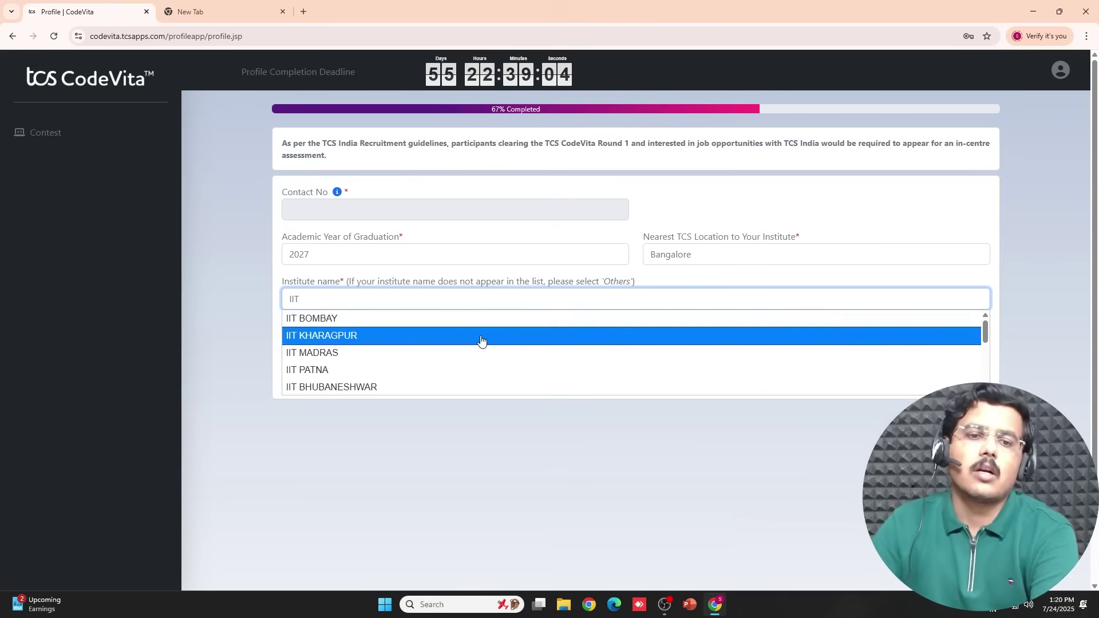
{"action": "left_click", "coordinate": [484, 336]}
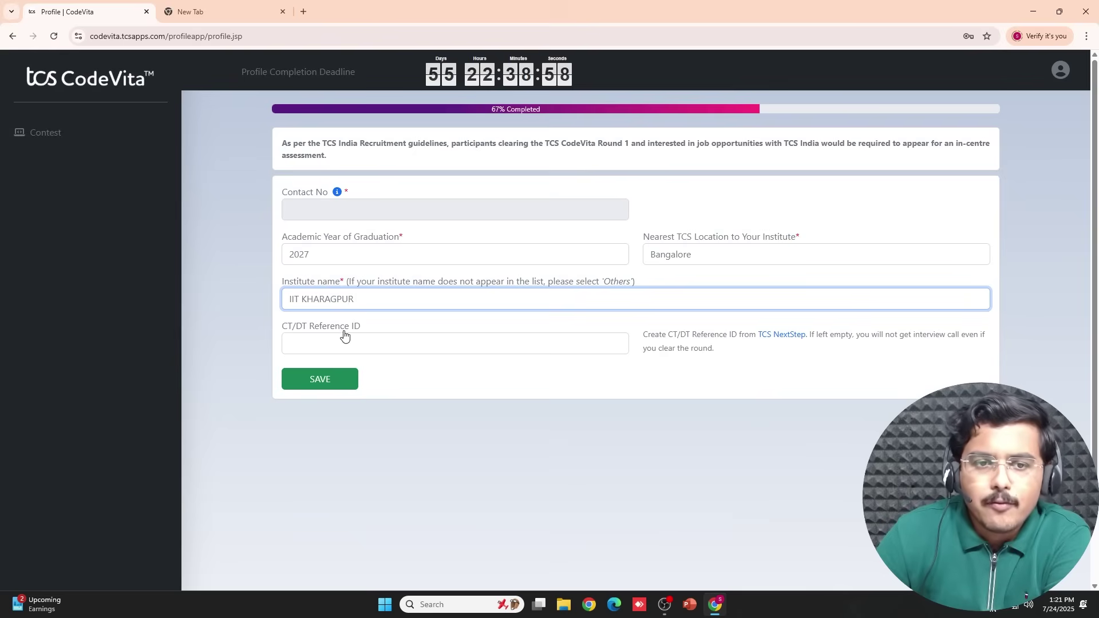
{"action": "left_click_drag", "start_coordinate": [280, 325], "coordinate": [369, 337]}
{"action": "left_click", "coordinate": [376, 333]}
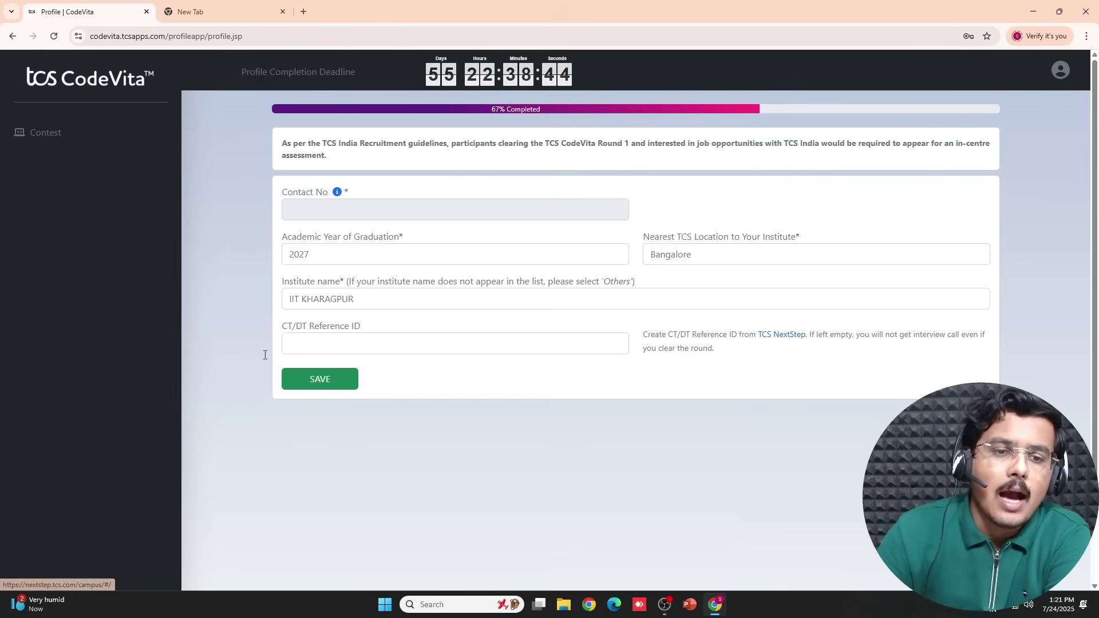
{"action": "left_click_drag", "start_coordinate": [275, 335], "coordinate": [334, 337]}
{"action": "left_click", "coordinate": [447, 327]}
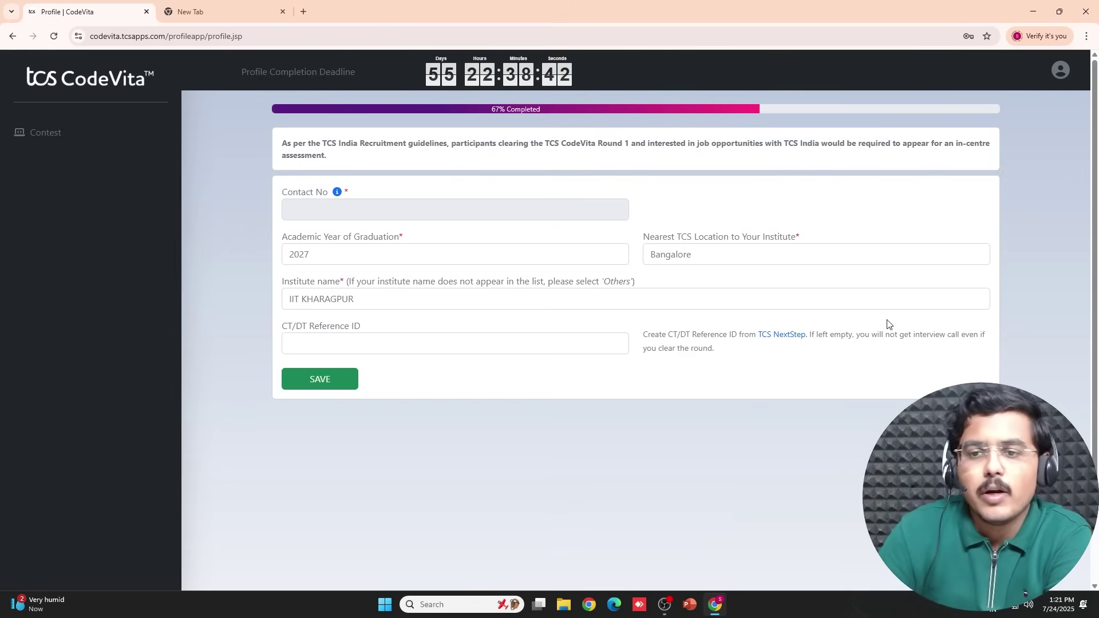
Step: Open TCS NextStep for a reference ID, find only its maintenance page, and return to the CodeVita profile tab
{"action": "left_click", "coordinate": [794, 343]}
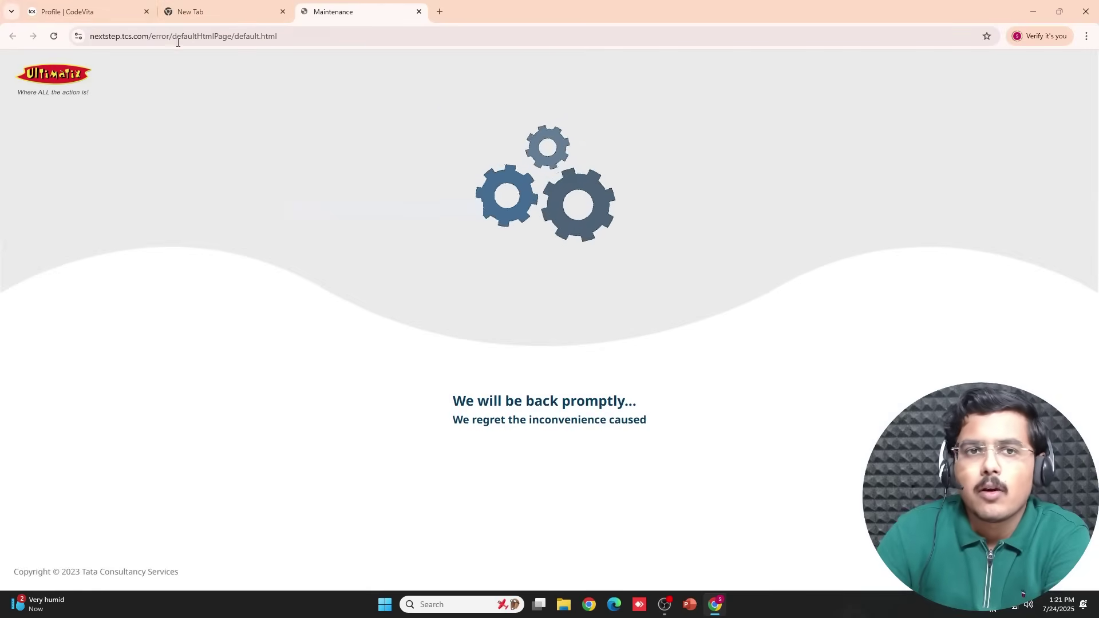
{"action": "left_click", "coordinate": [61, 12]}
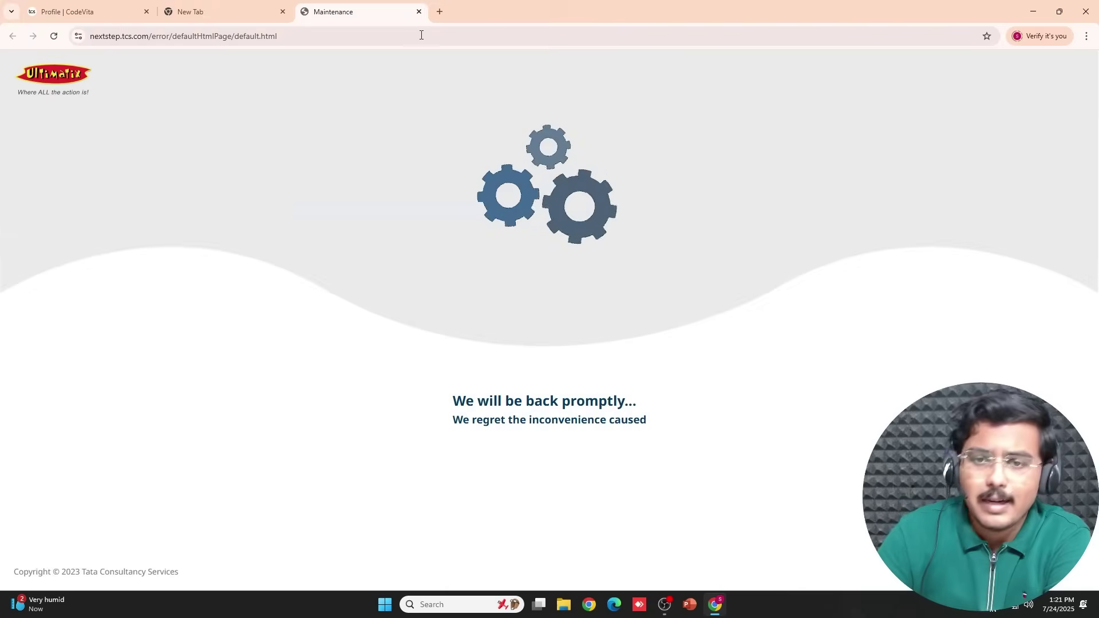
{"action": "left_click", "coordinate": [352, 12]}
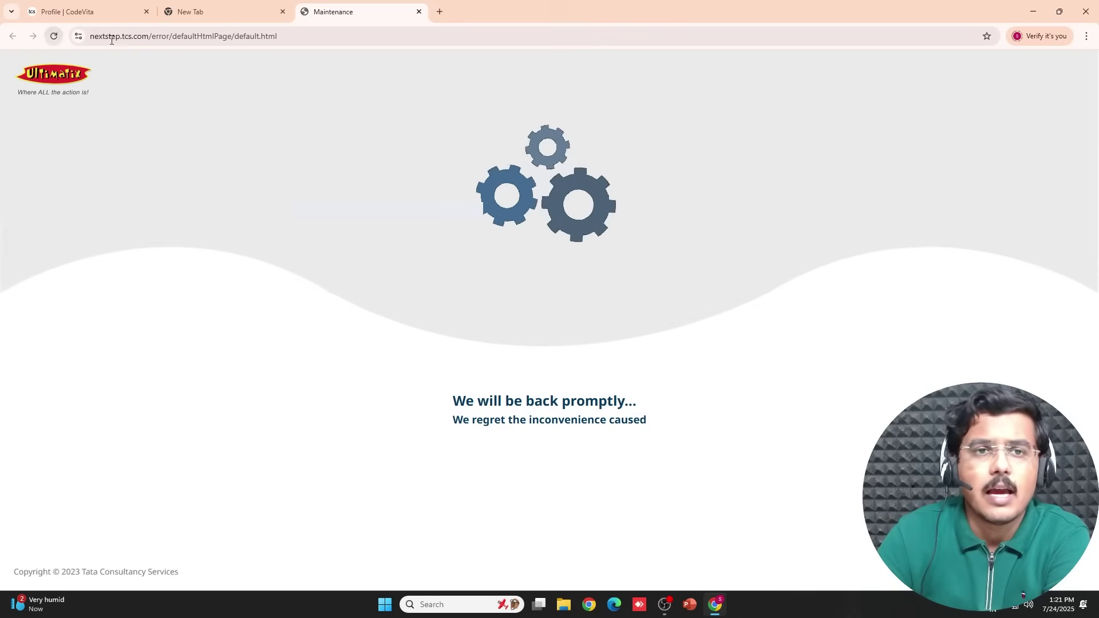
{"action": "left_click", "coordinate": [104, 4]}
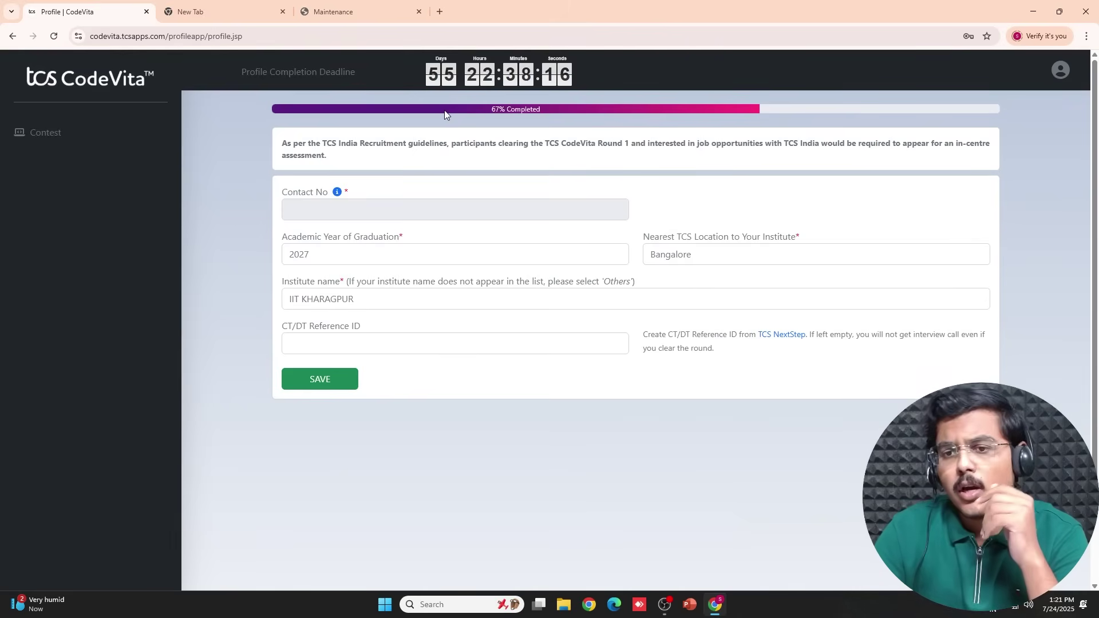
{"action": "left_click", "coordinate": [366, 9]}
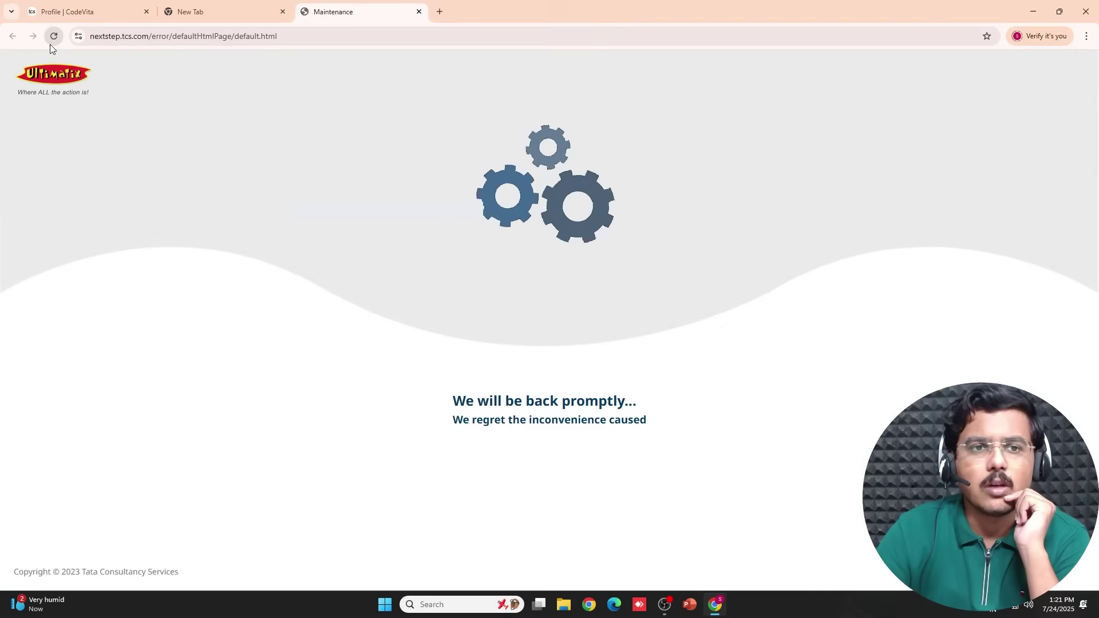
{"action": "left_click", "coordinate": [66, 13]}
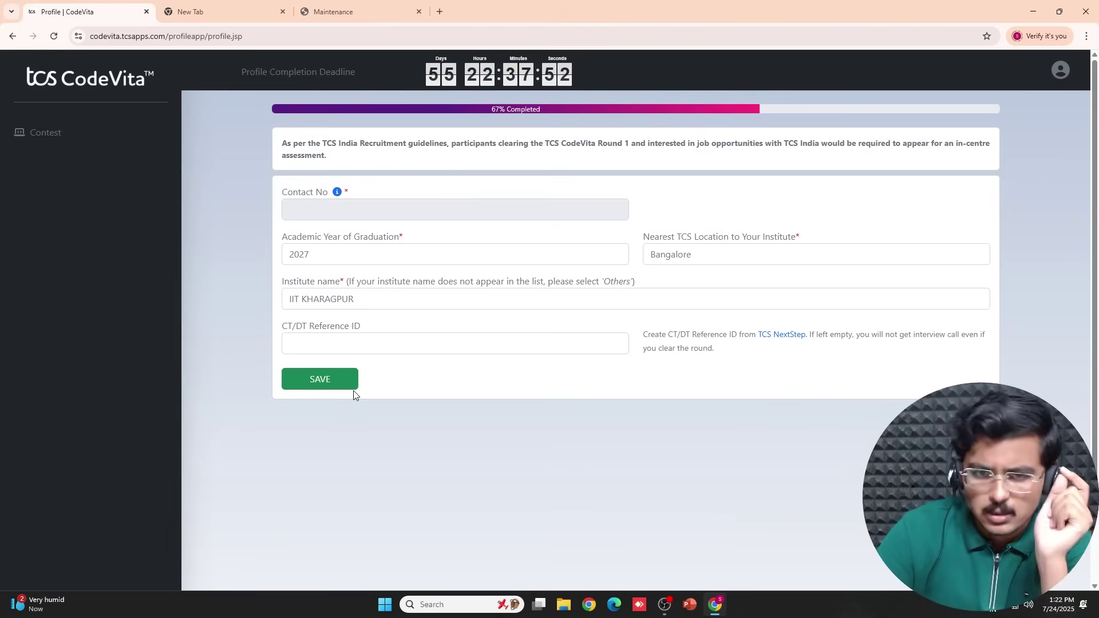
Step: Save the completed profile, then confirm having read the contest guidelines and FAQs
{"action": "left_click", "coordinate": [300, 392]}
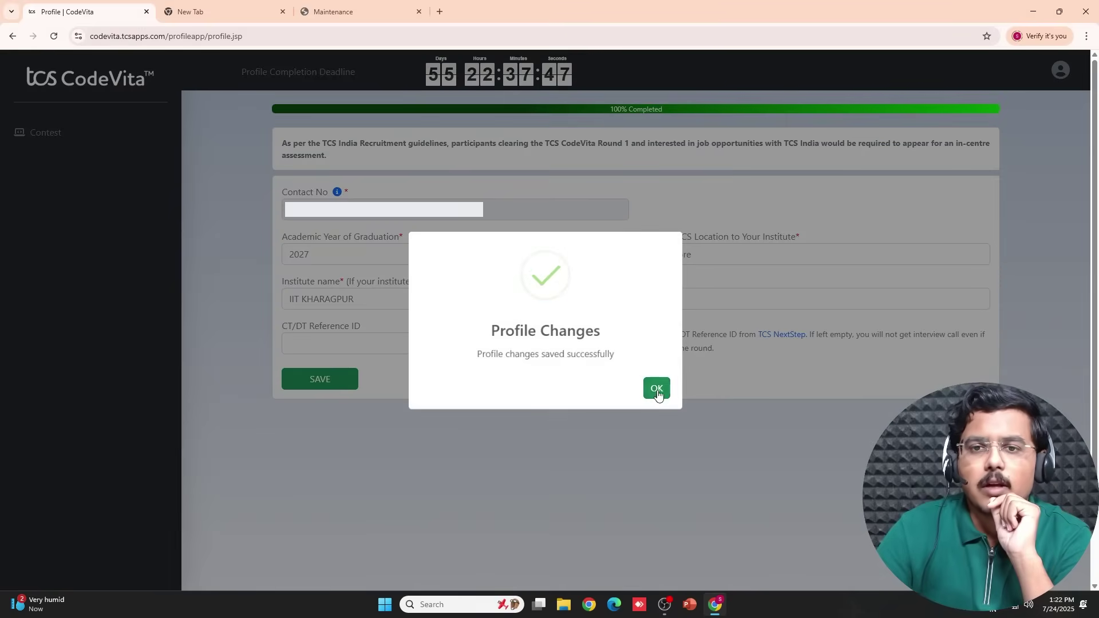
{"action": "left_click", "coordinate": [657, 389]}
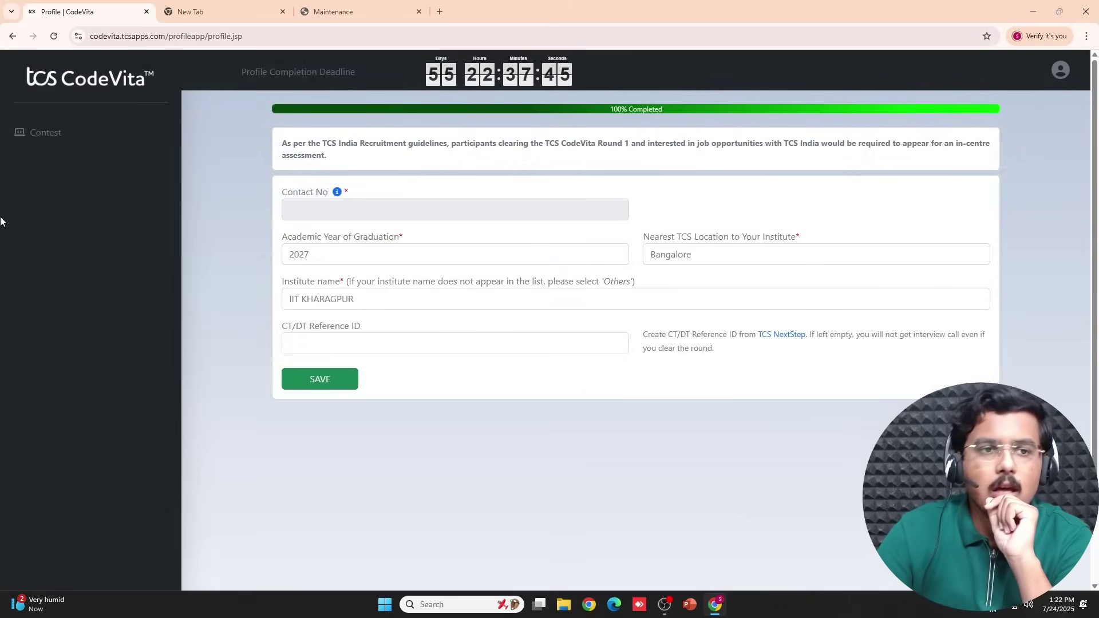
{"action": "left_click", "coordinate": [58, 137]}
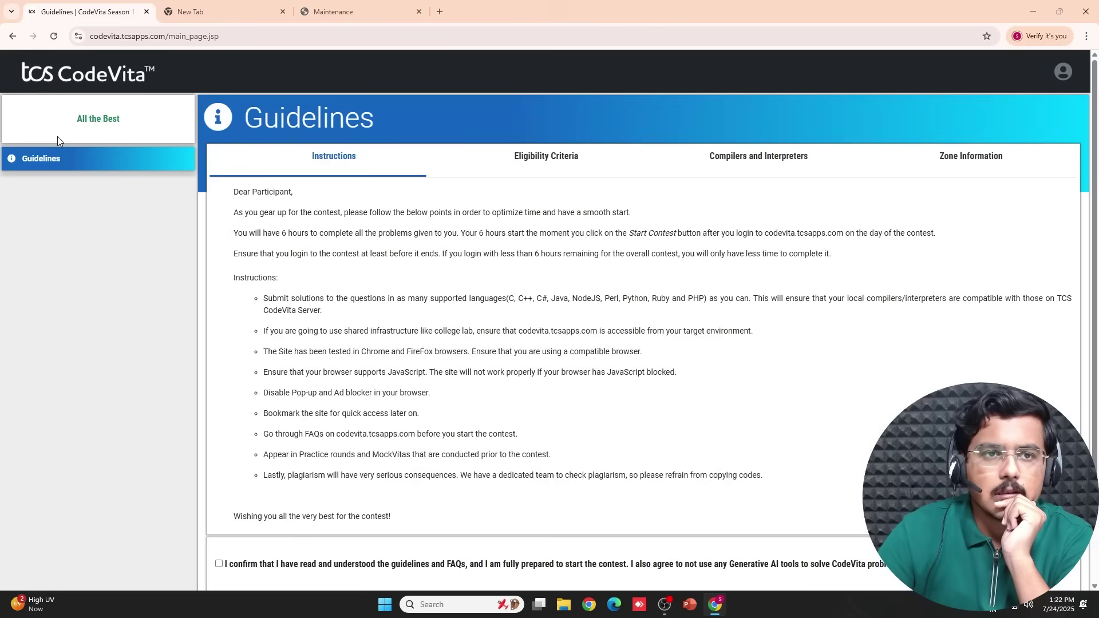
{"action": "scroll", "coordinate": [498, 245], "scroll_direction": "down", "scroll_amount": 2}
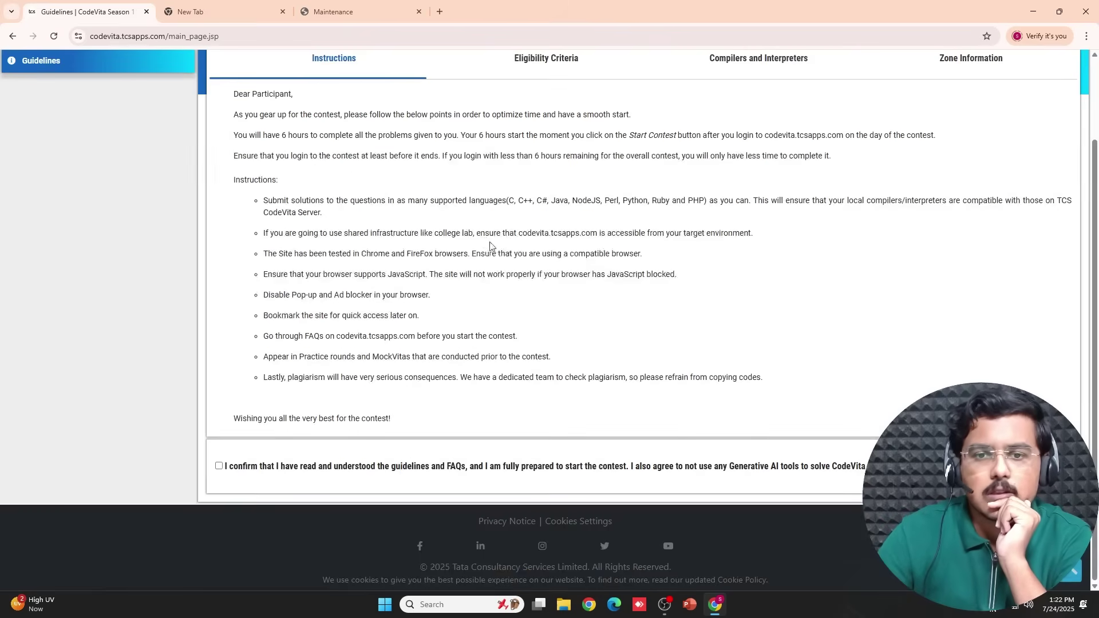
{"action": "scroll", "coordinate": [593, 367], "scroll_direction": "up", "scroll_amount": 2}
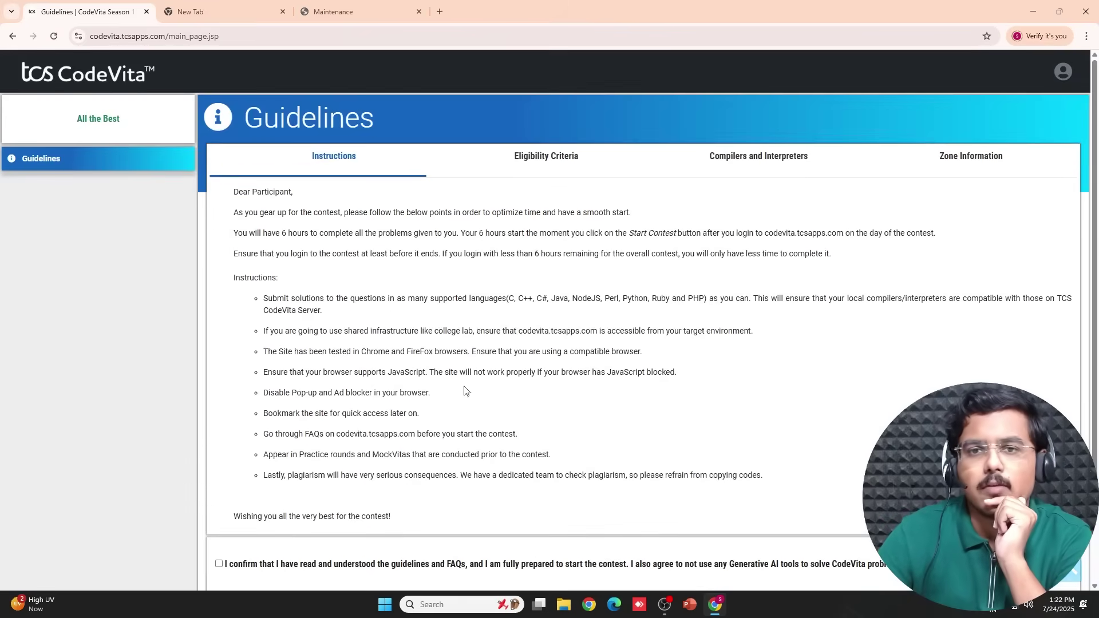
{"action": "scroll", "coordinate": [344, 435], "scroll_direction": "down", "scroll_amount": 2}
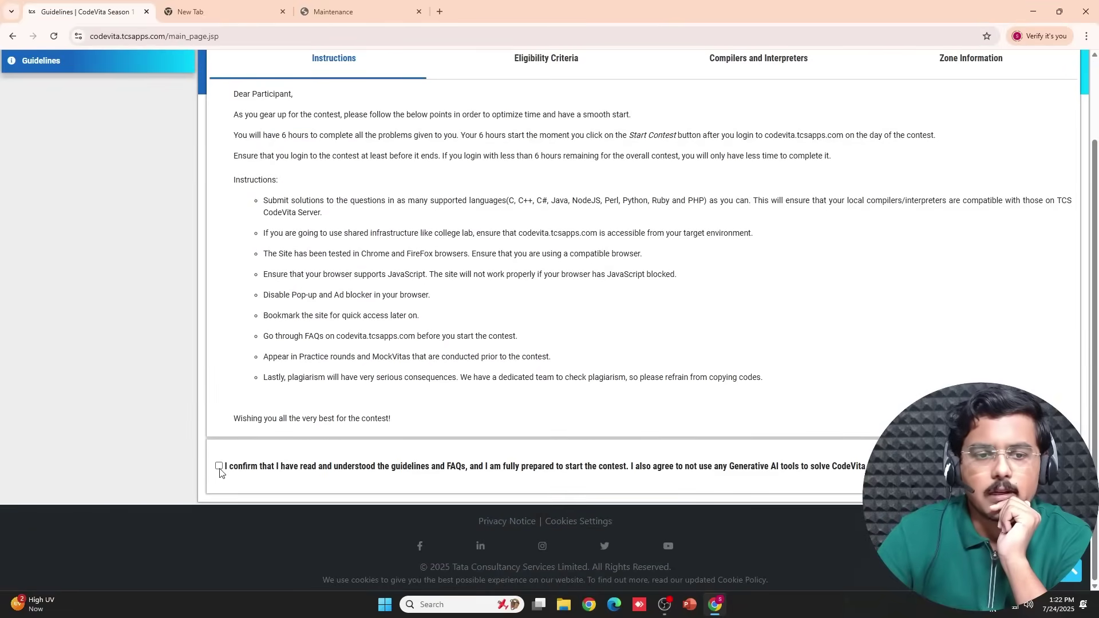
{"action": "left_click", "coordinate": [219, 467]}
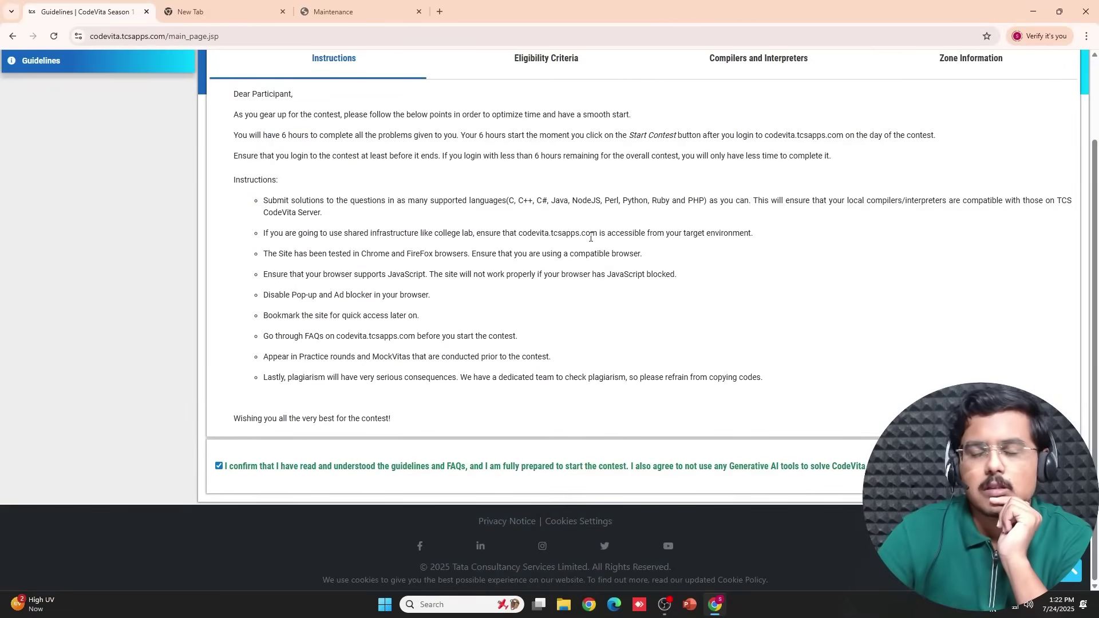
{"action": "scroll", "coordinate": [812, 417], "scroll_direction": "up", "scroll_amount": 1}
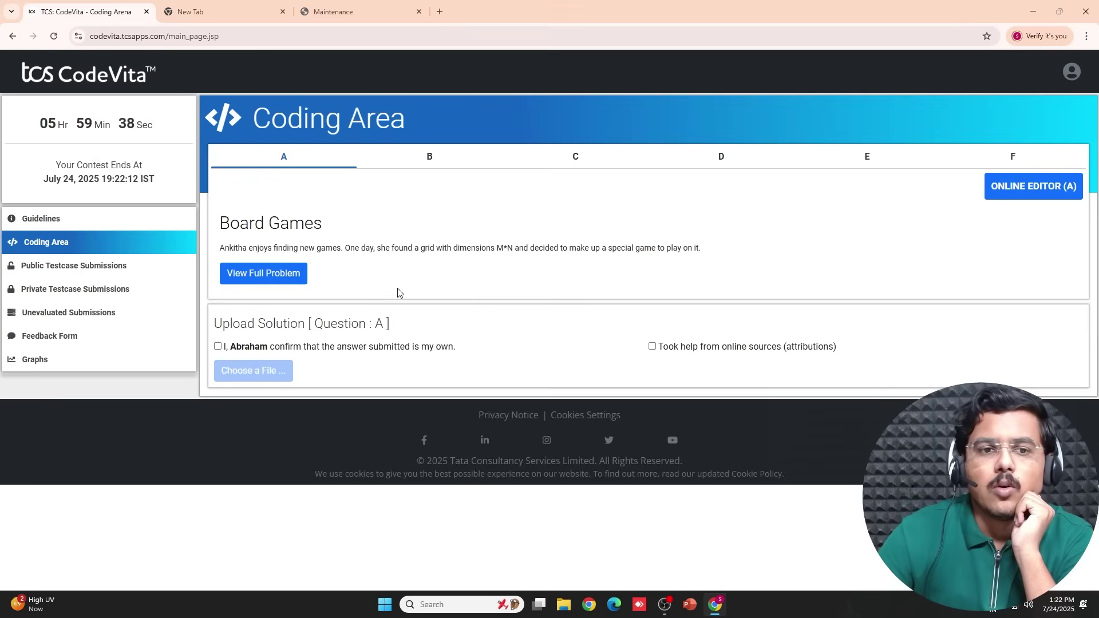
Step: Expand the full Board Games problem statement and tick the 'answer is my own' checkbox
{"action": "left_click", "coordinate": [282, 275]}
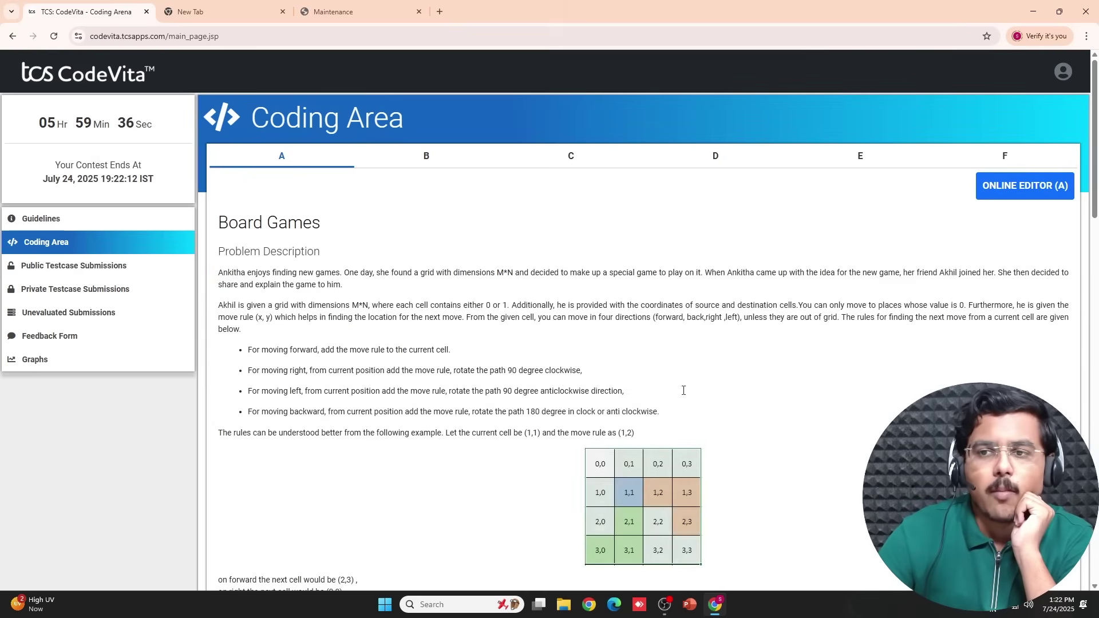
{"action": "scroll", "coordinate": [845, 396], "scroll_direction": "down", "scroll_amount": 3}
{"action": "scroll", "coordinate": [845, 396], "scroll_direction": "down", "scroll_amount": 15}
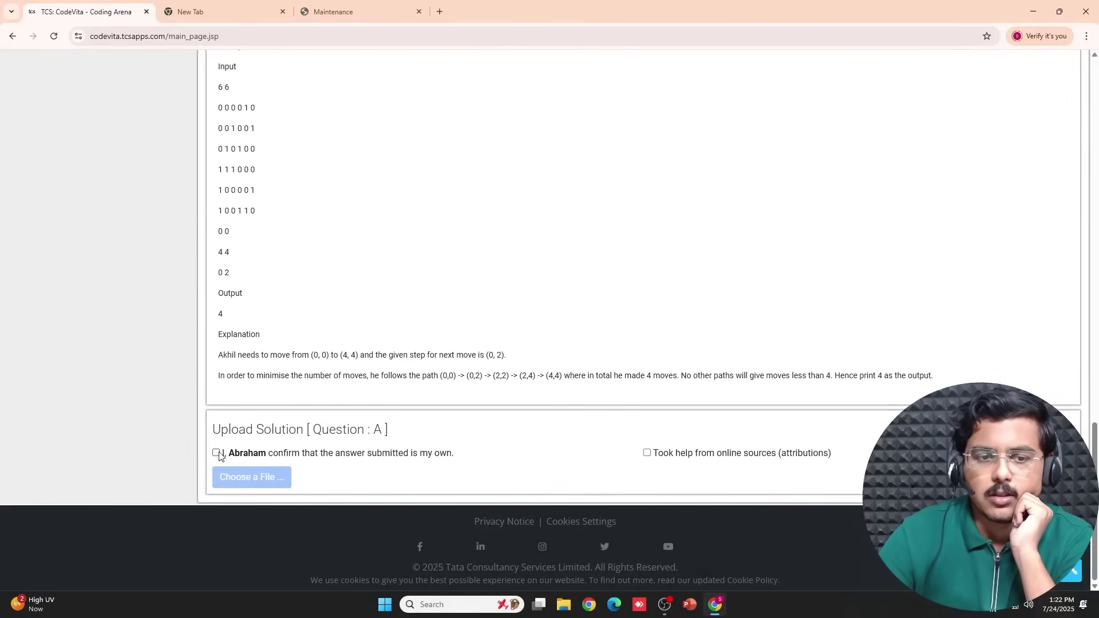
{"action": "left_click", "coordinate": [216, 453]}
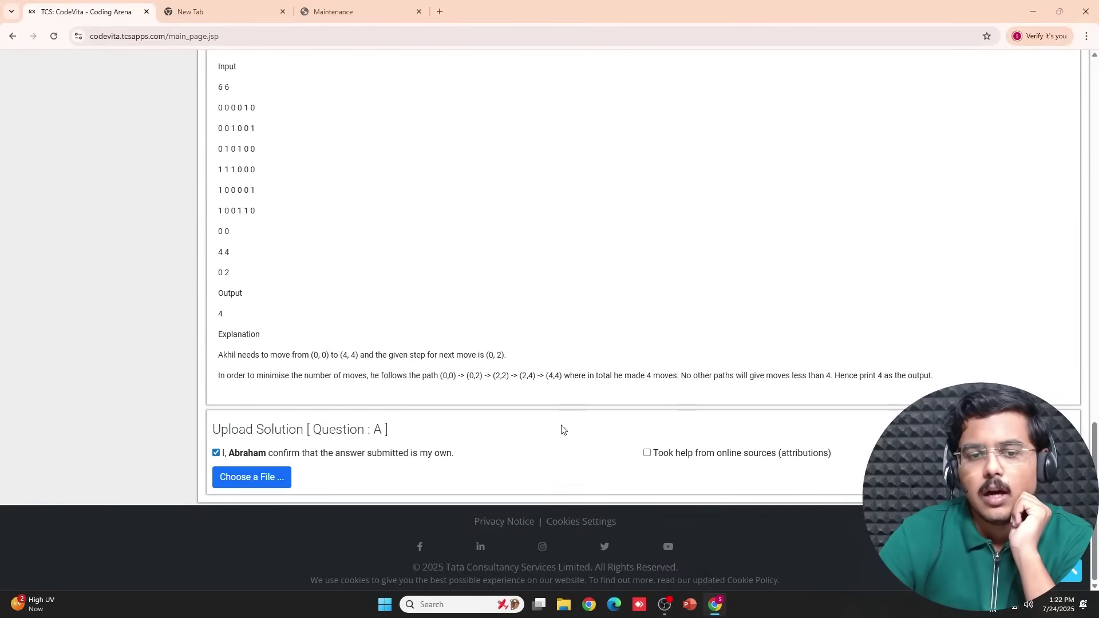
{"action": "scroll", "coordinate": [565, 449], "scroll_direction": "up", "scroll_amount": 10}
{"action": "scroll", "coordinate": [567, 451], "scroll_direction": "up", "scroll_amount": 5}
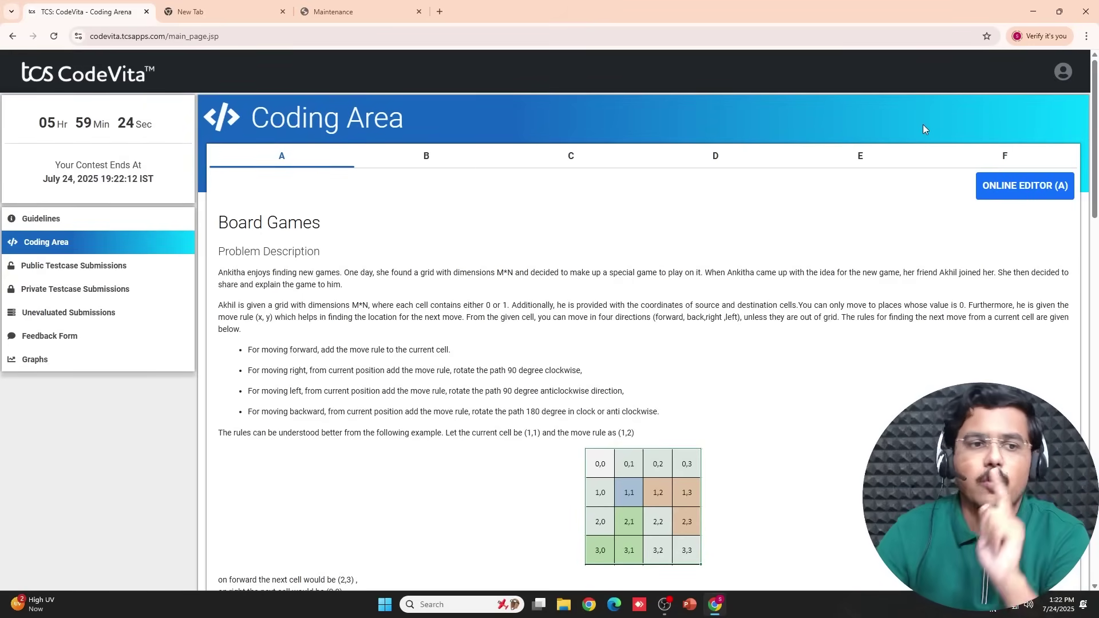
{"action": "left_click", "coordinate": [1065, 73]}
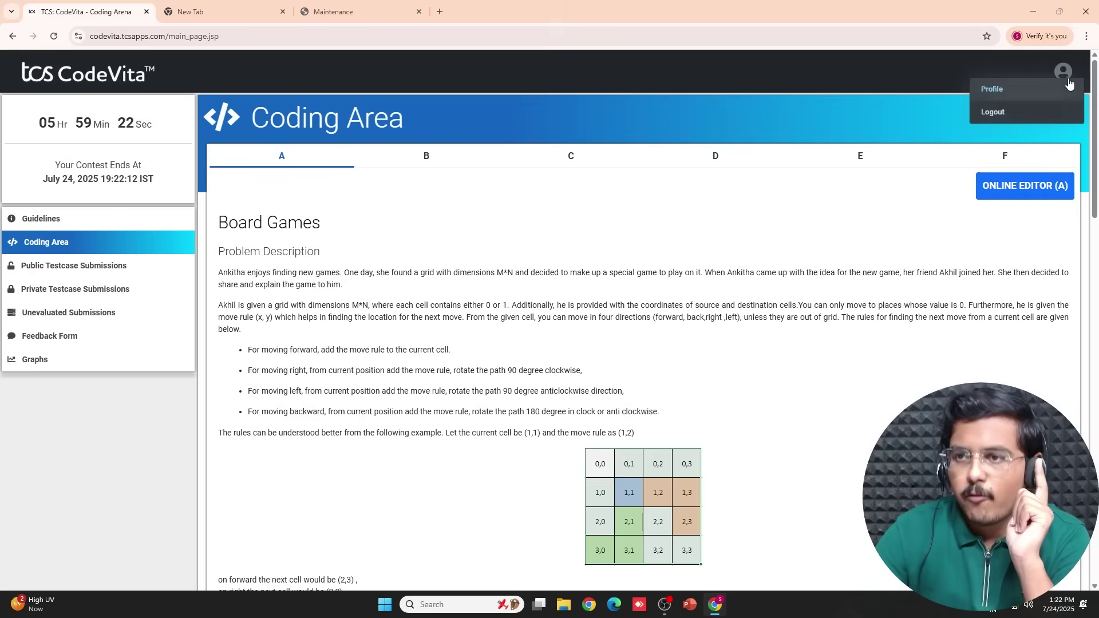
{"action": "left_click", "coordinate": [1069, 85]}
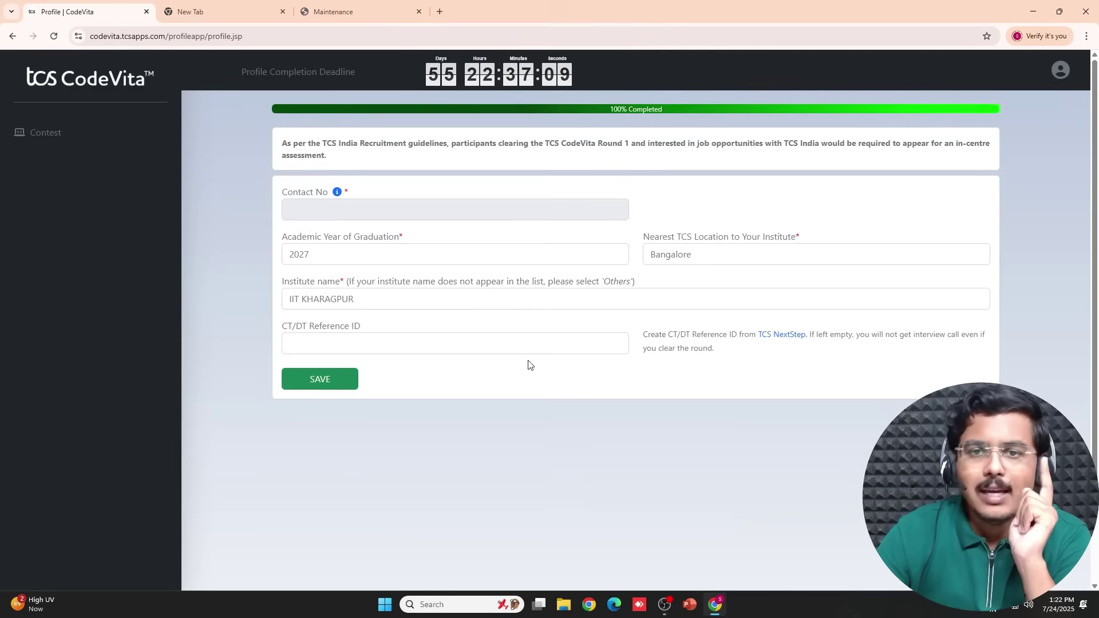
{"action": "left_click_drag", "start_coordinate": [670, 142], "coordinate": [667, 99]}
{"action": "left_click", "coordinate": [668, 98]}
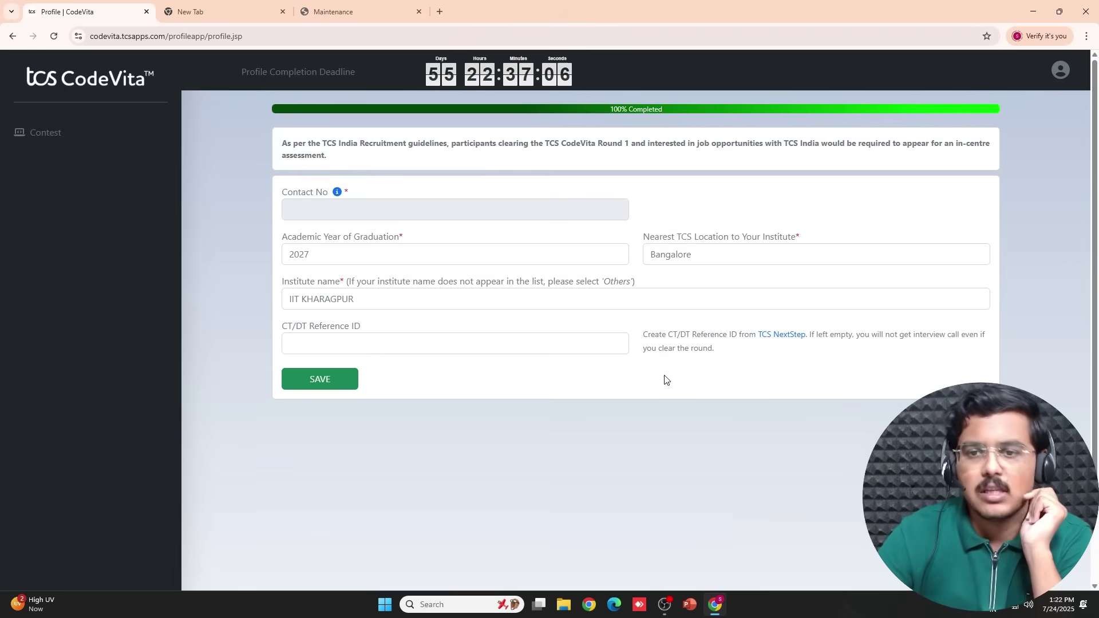
{"action": "left_click", "coordinate": [583, 353]}
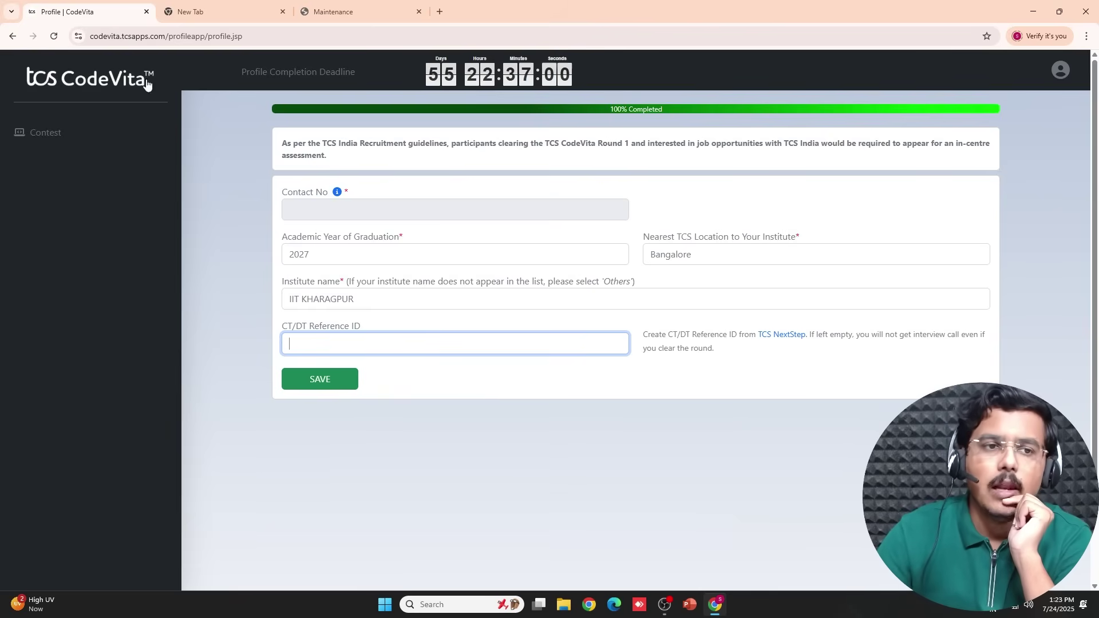
{"action": "left_click", "coordinate": [78, 131]}
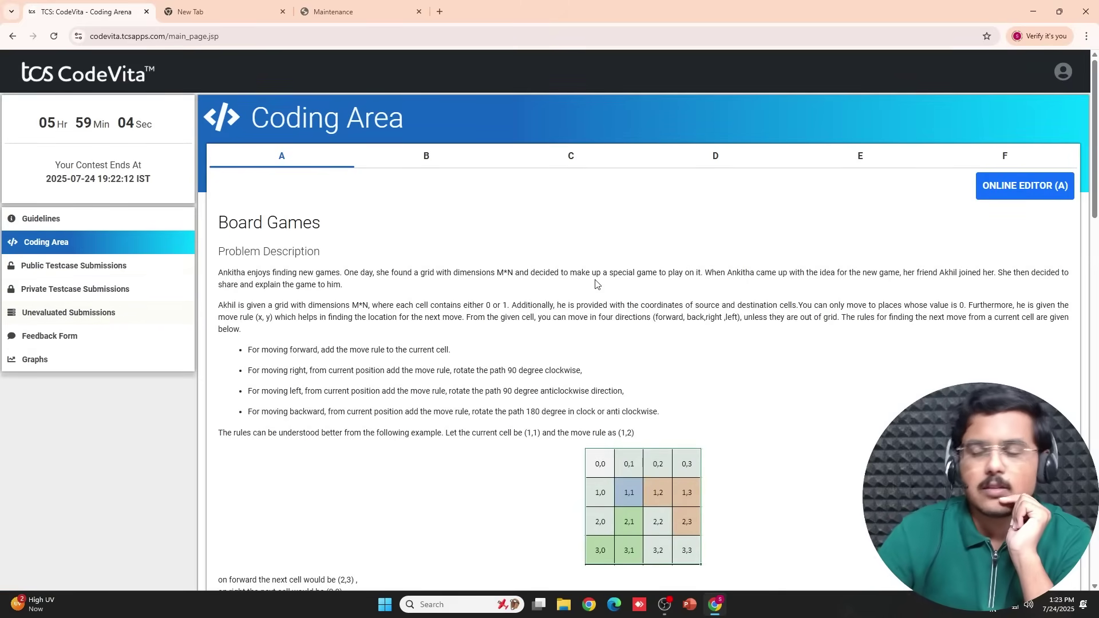
Step: Tick the 'answer is my own' checkbox for question A and highlight the ownership statement
{"action": "scroll", "coordinate": [534, 220], "scroll_direction": "down", "scroll_amount": 15}
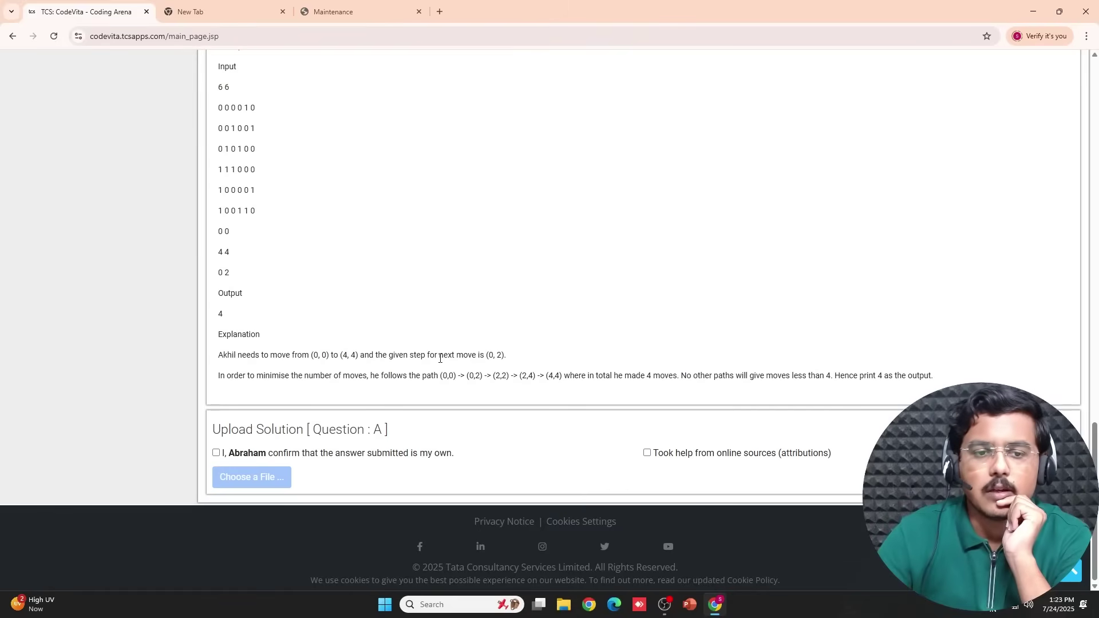
{"action": "left_click", "coordinate": [216, 453]}
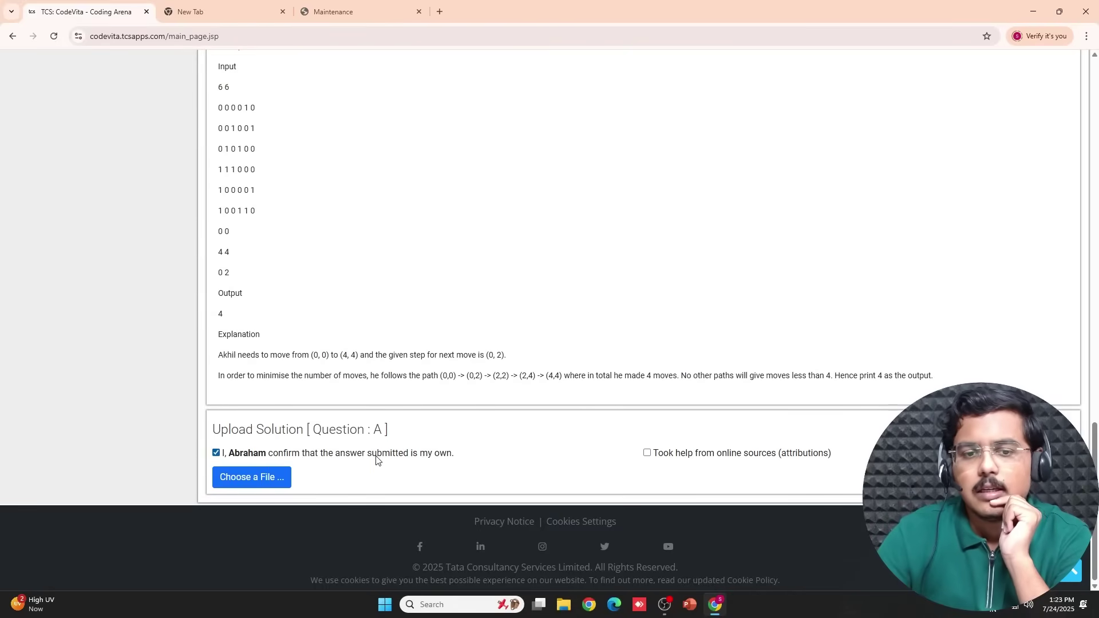
{"action": "left_click_drag", "start_coordinate": [289, 480], "coordinate": [247, 445]}
{"action": "left_click", "coordinate": [447, 433]}
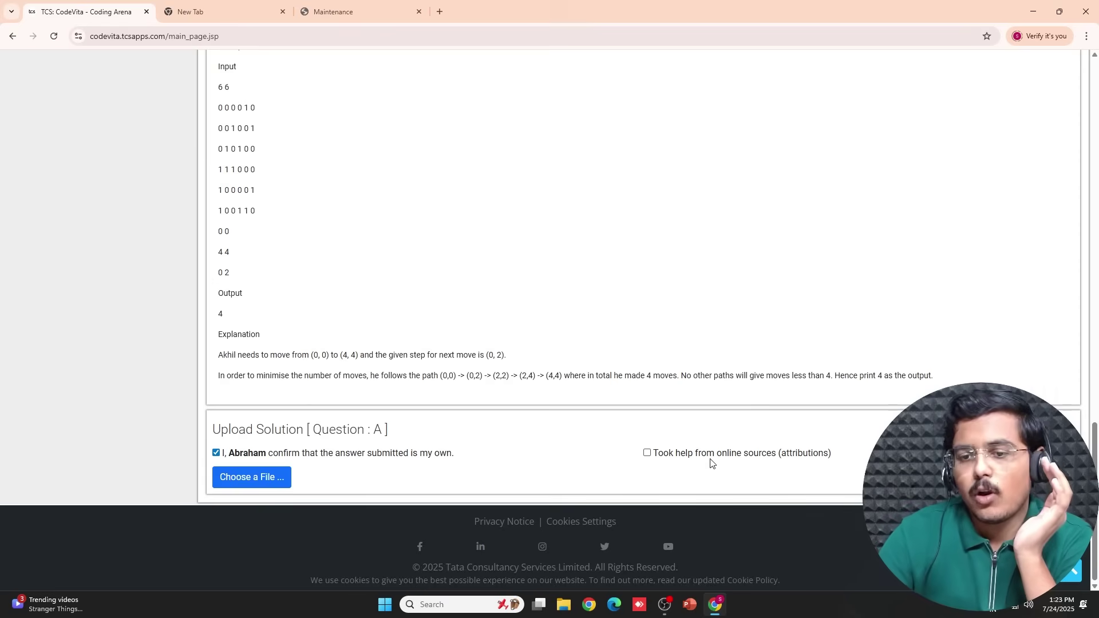
{"action": "left_click_drag", "start_coordinate": [258, 455], "coordinate": [312, 455]}
{"action": "left_click", "coordinate": [352, 462]}
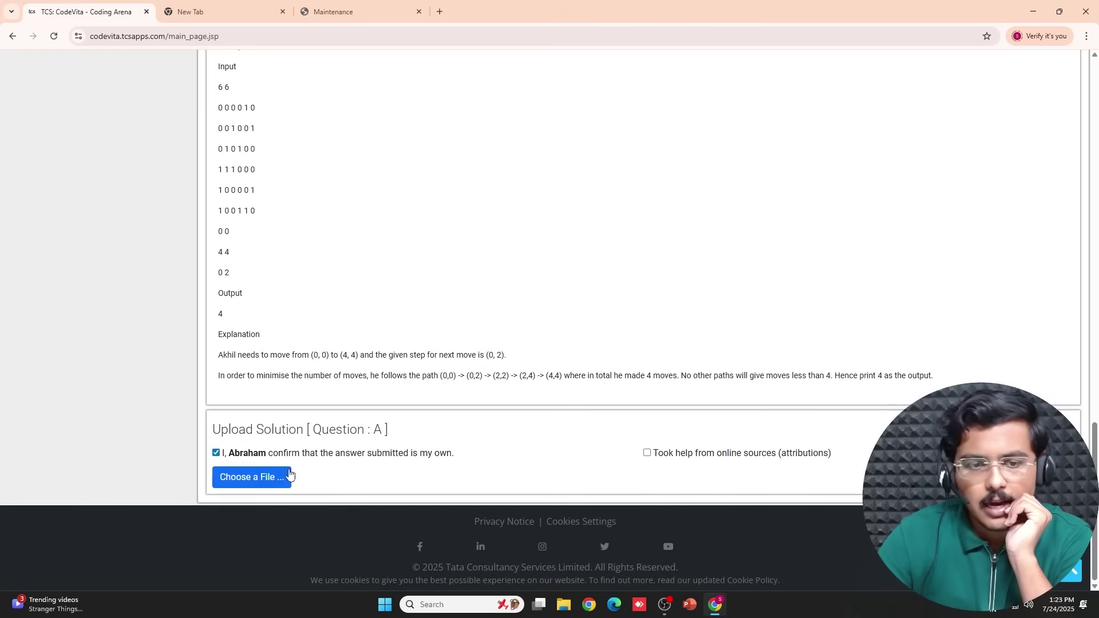
Step: Review questions B–F (X From Y, Conflict Free Team, No More Symbols, 9X9, Water Resource), then return to Board Games
{"action": "scroll", "coordinate": [484, 429], "scroll_direction": "up", "scroll_amount": 20}
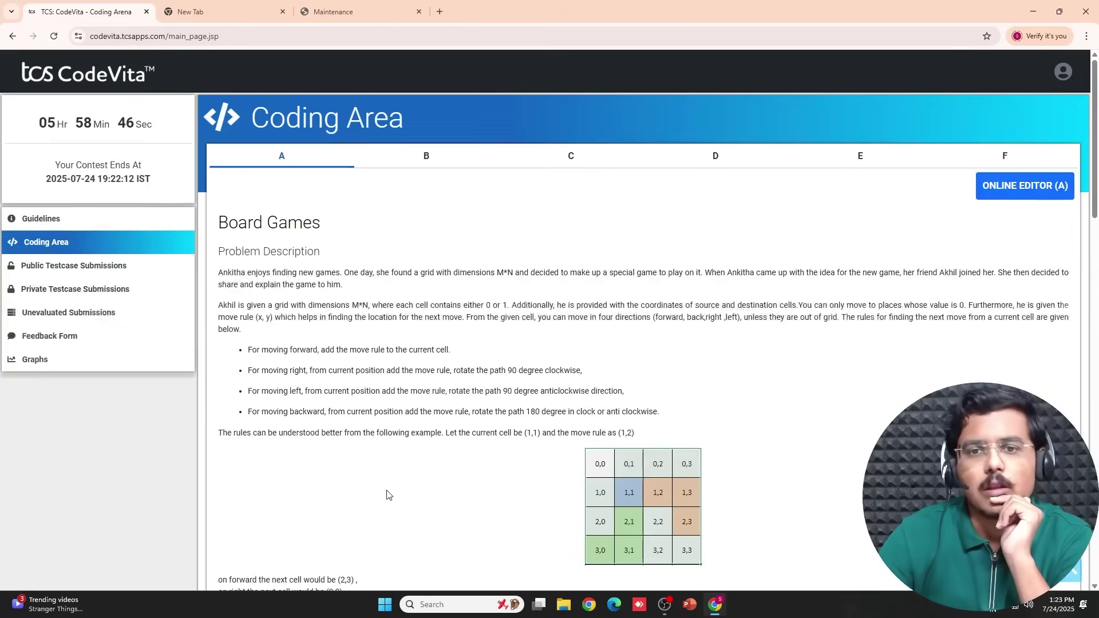
{"action": "left_click", "coordinate": [426, 156]}
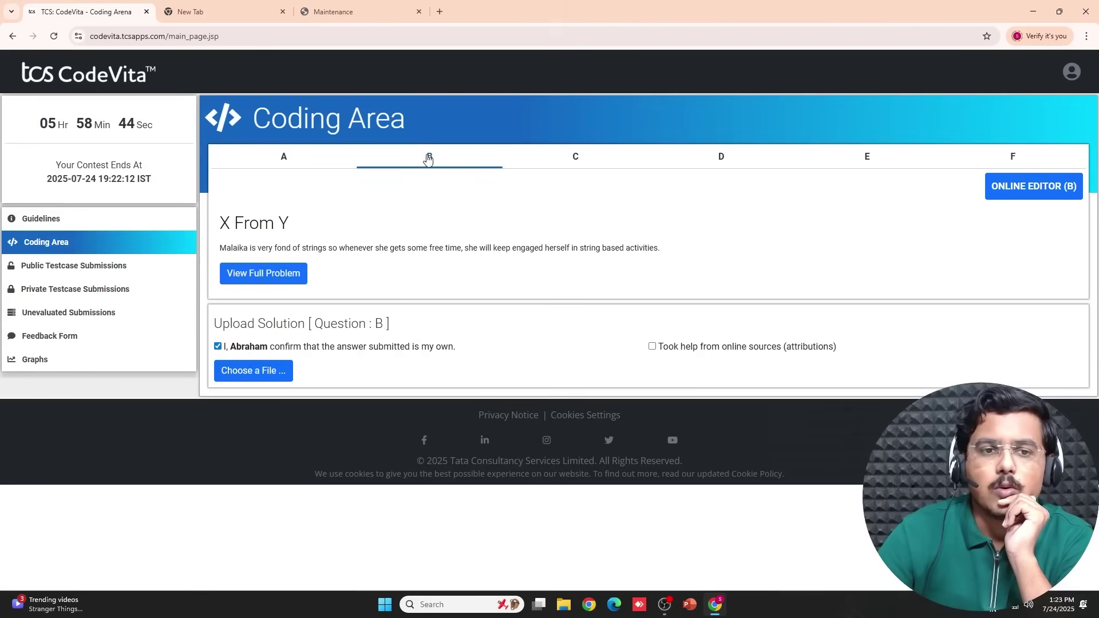
{"action": "left_click", "coordinate": [571, 158]}
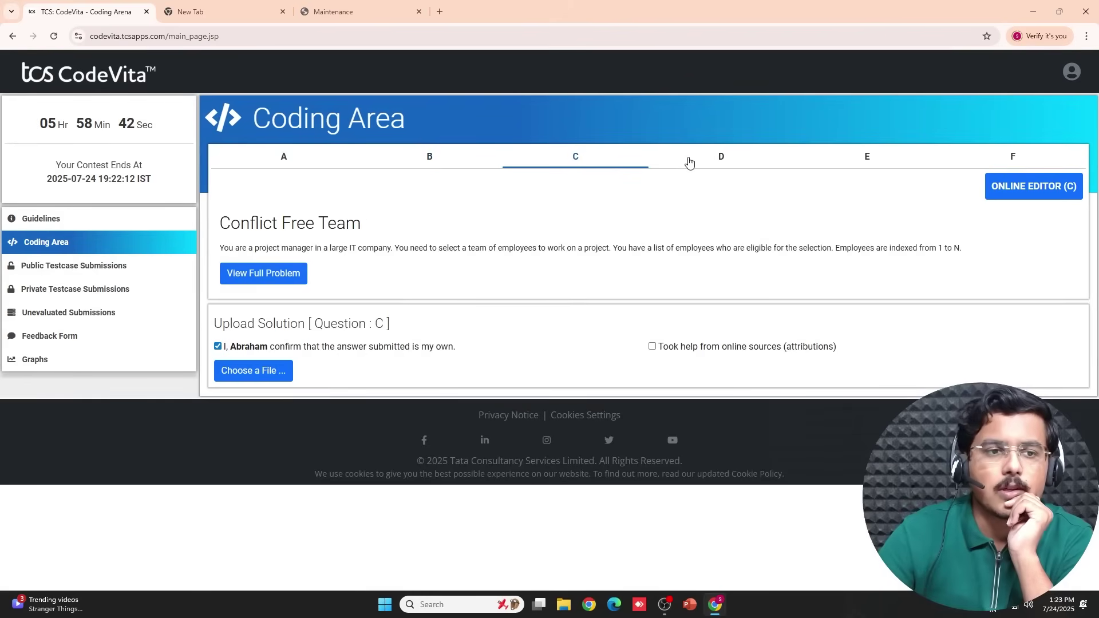
{"action": "left_click", "coordinate": [689, 162]}
{"action": "left_click", "coordinate": [858, 162]}
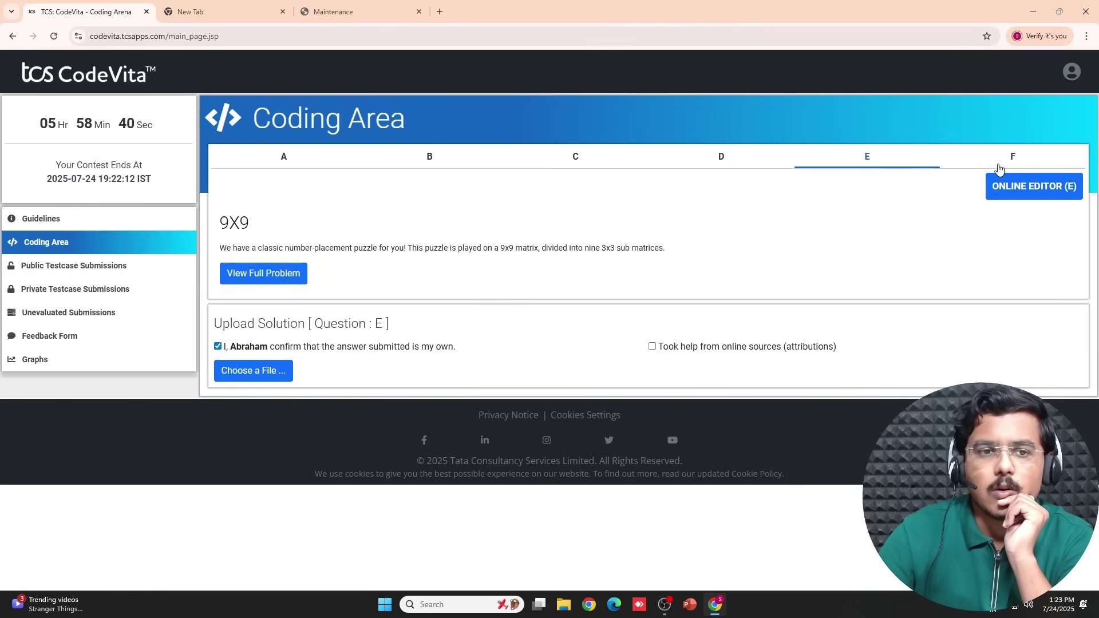
{"action": "left_click", "coordinate": [1003, 163]}
{"action": "left_click", "coordinate": [277, 163]}
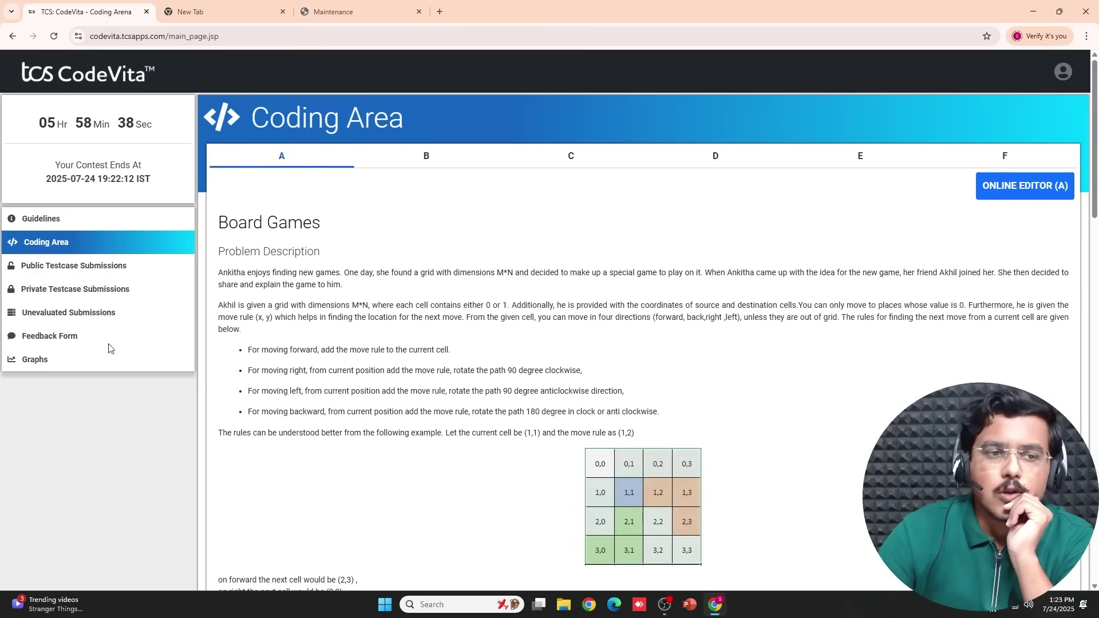
{"action": "scroll", "coordinate": [274, 539], "scroll_direction": "down", "scroll_amount": 15}
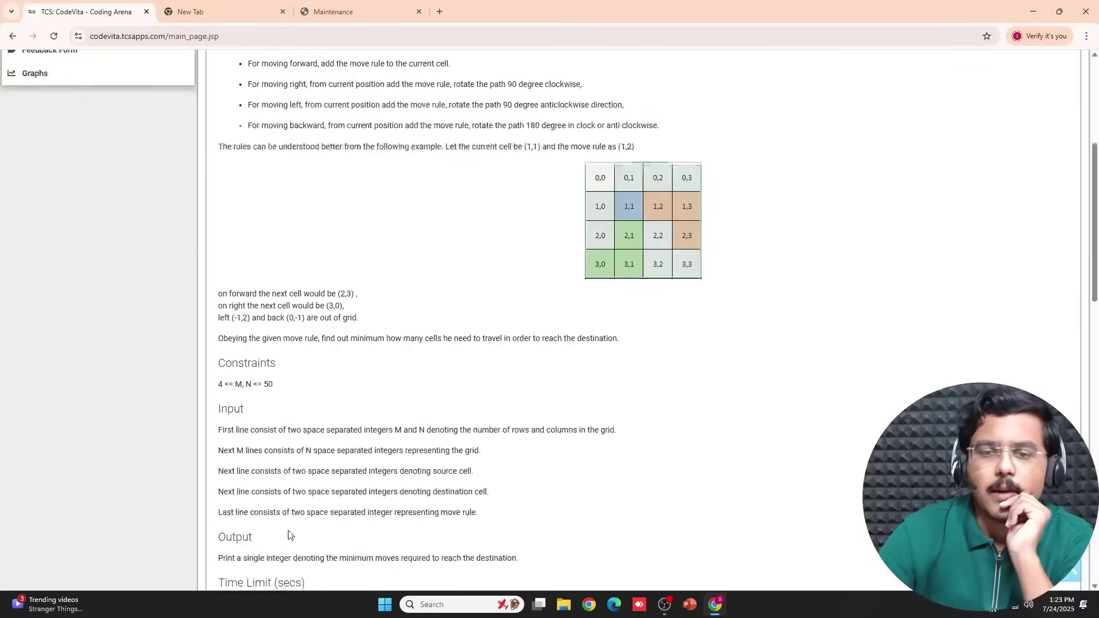
{"action": "scroll", "coordinate": [260, 552], "scroll_direction": "down", "scroll_amount": 5}
Step: Submit SQL (2) from Downloads as the Board Games solution and see the unknown file type error
{"action": "left_click", "coordinate": [252, 477]}
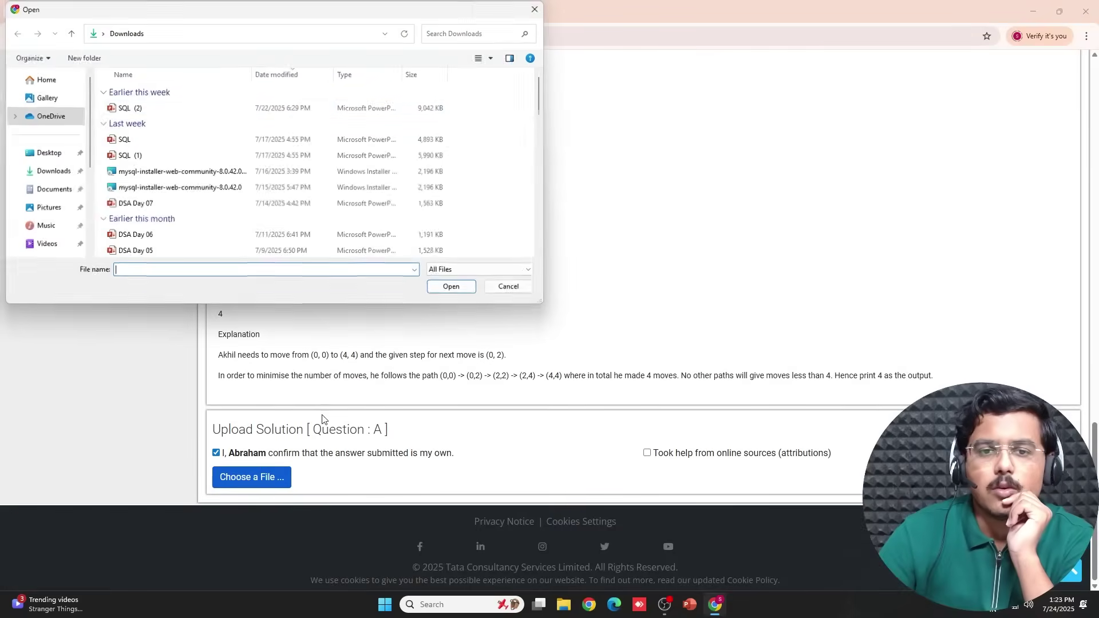
{"action": "left_click", "coordinate": [263, 108]}
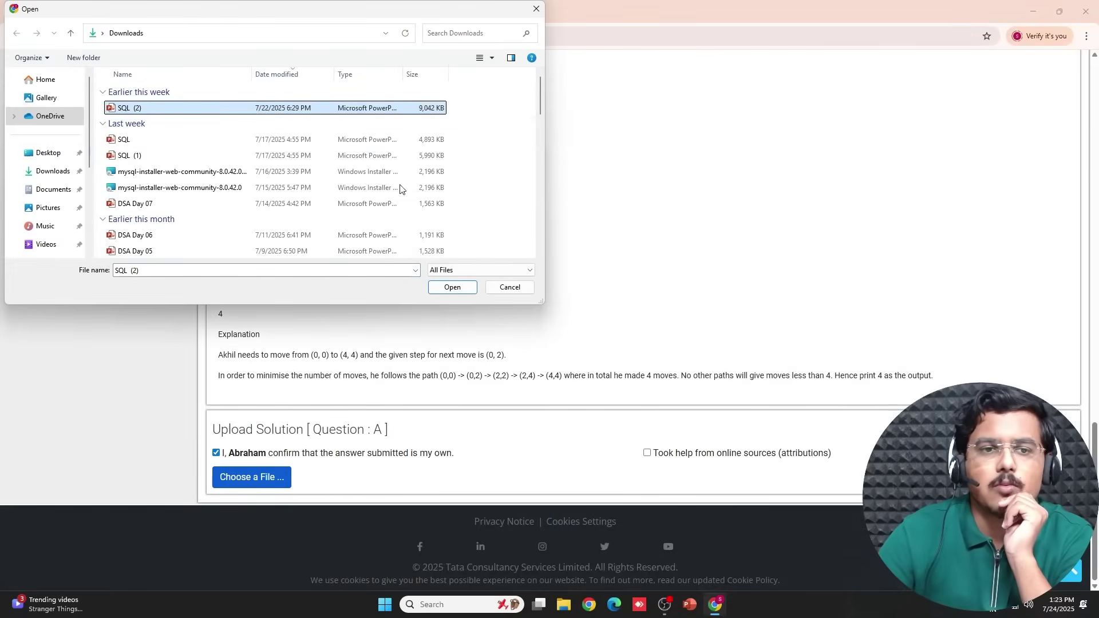
{"action": "left_click", "coordinate": [449, 287]}
{"action": "left_click", "coordinate": [315, 486]}
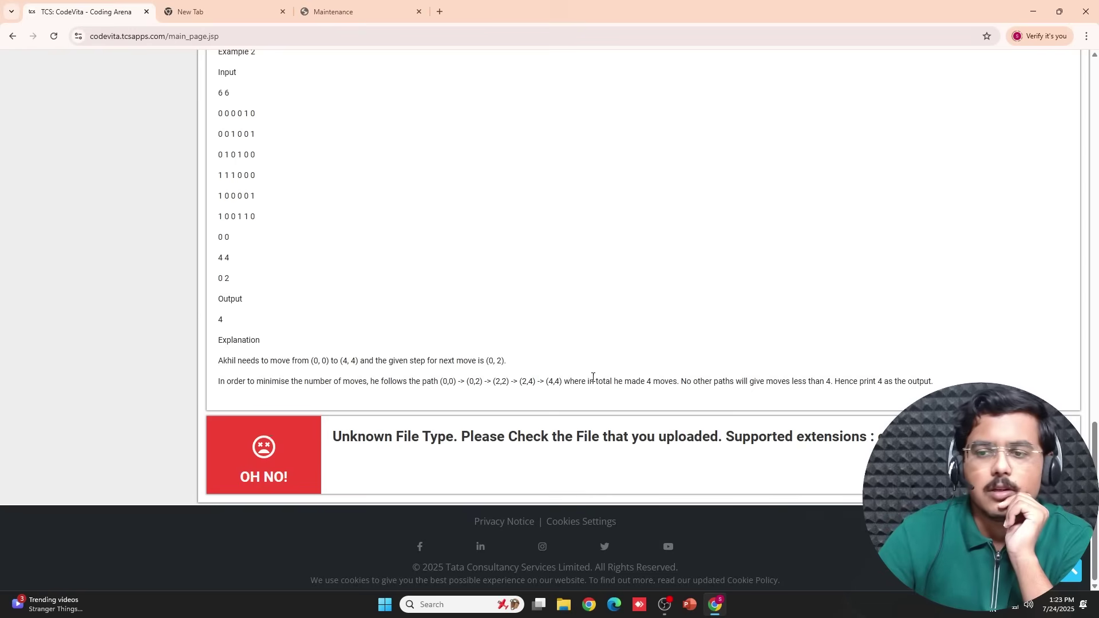
{"action": "left_click_drag", "start_coordinate": [355, 466], "coordinate": [927, 452]}
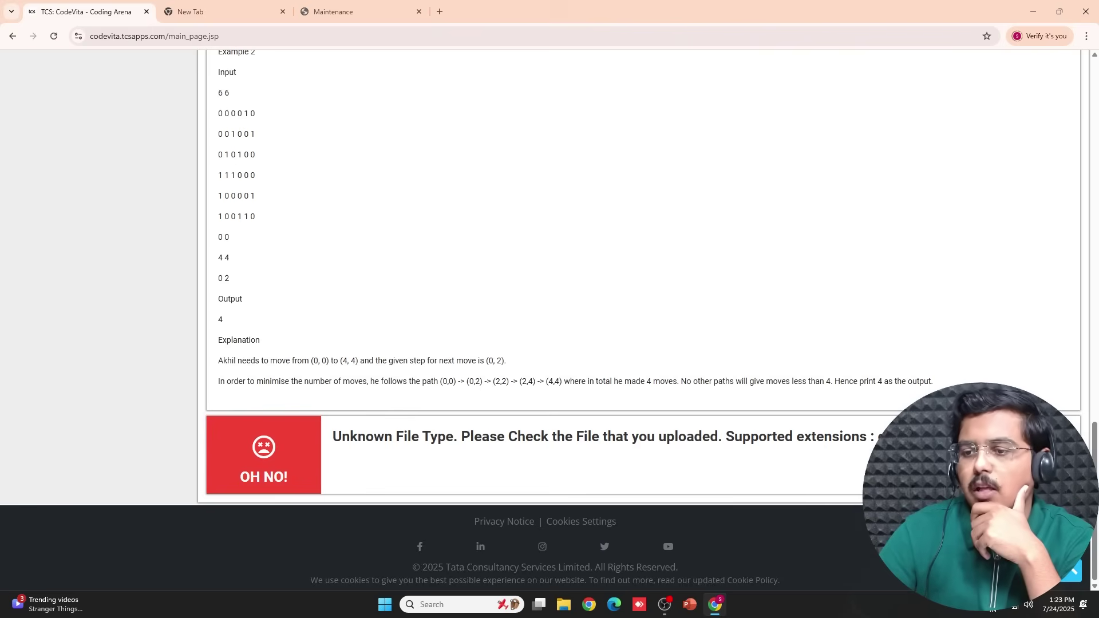
{"action": "left_click_drag", "start_coordinate": [902, 389], "coordinate": [907, 365]}
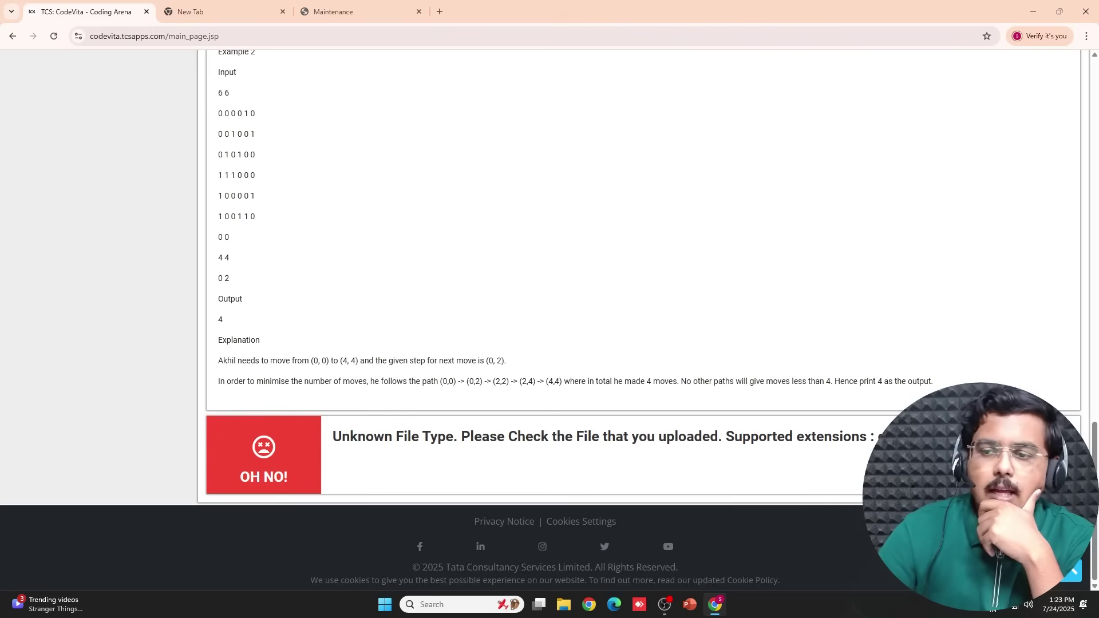
{"action": "scroll", "coordinate": [361, 430], "scroll_direction": "up", "scroll_amount": 20}
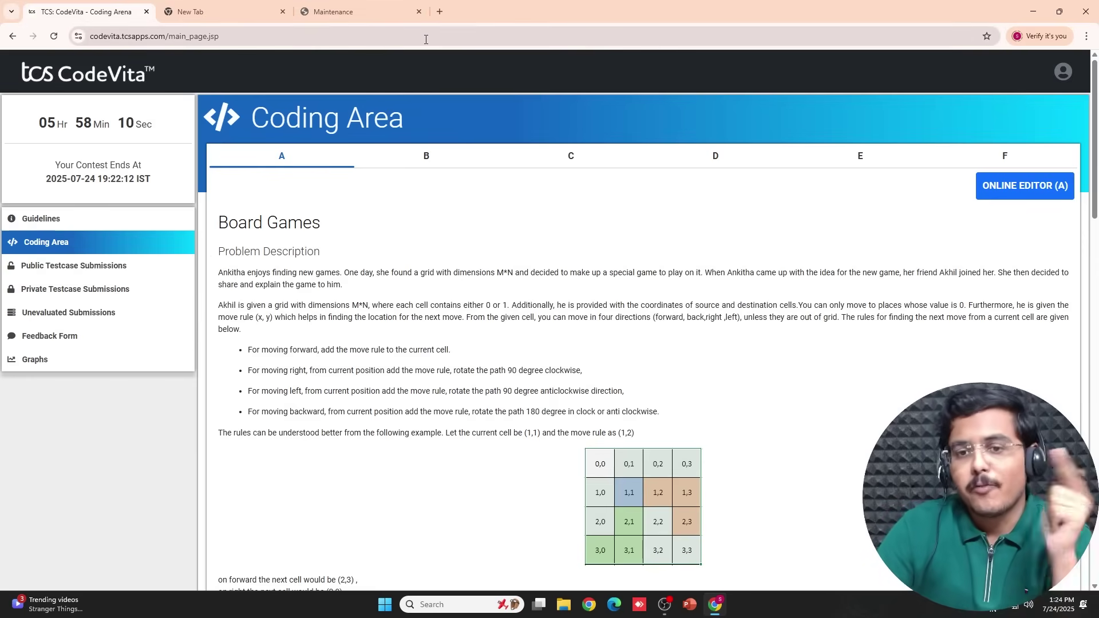
Step: In a new tab, Google 'prepinsta prime' and open the PrepInsta Prime website
{"action": "left_click", "coordinate": [438, 13]}
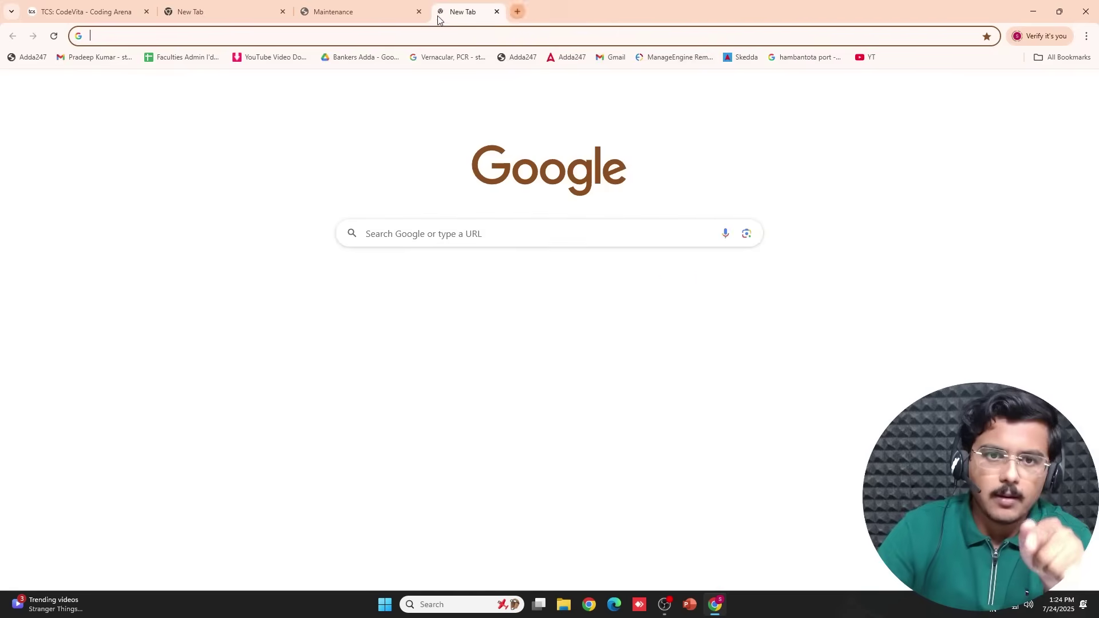
{"action": "left_click", "coordinate": [431, 35]}
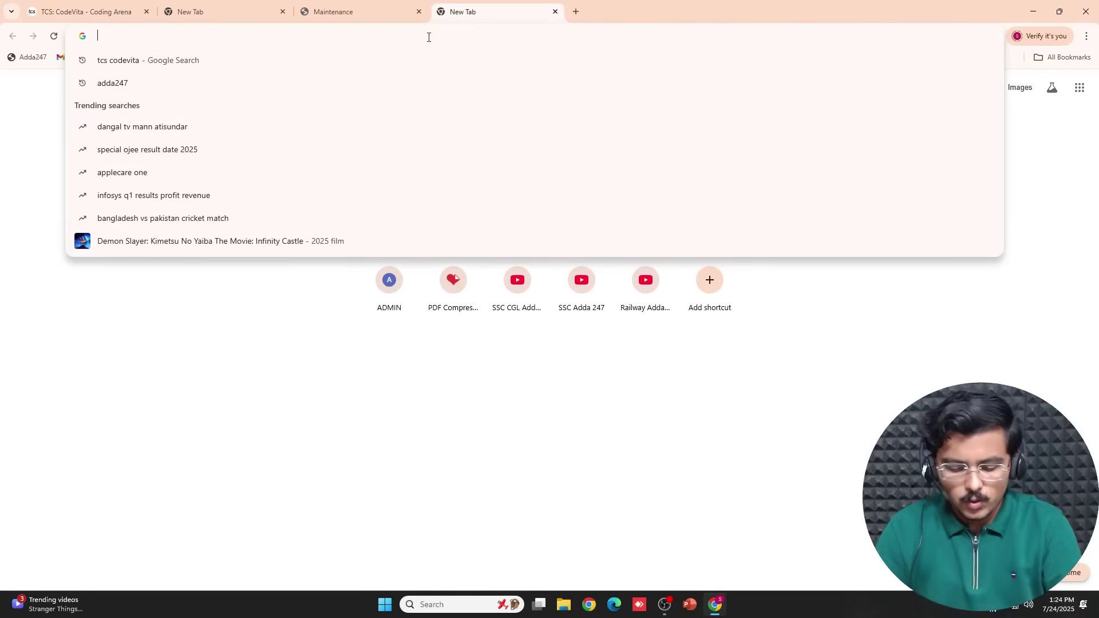
{"action": "type", "text": "prepu"}
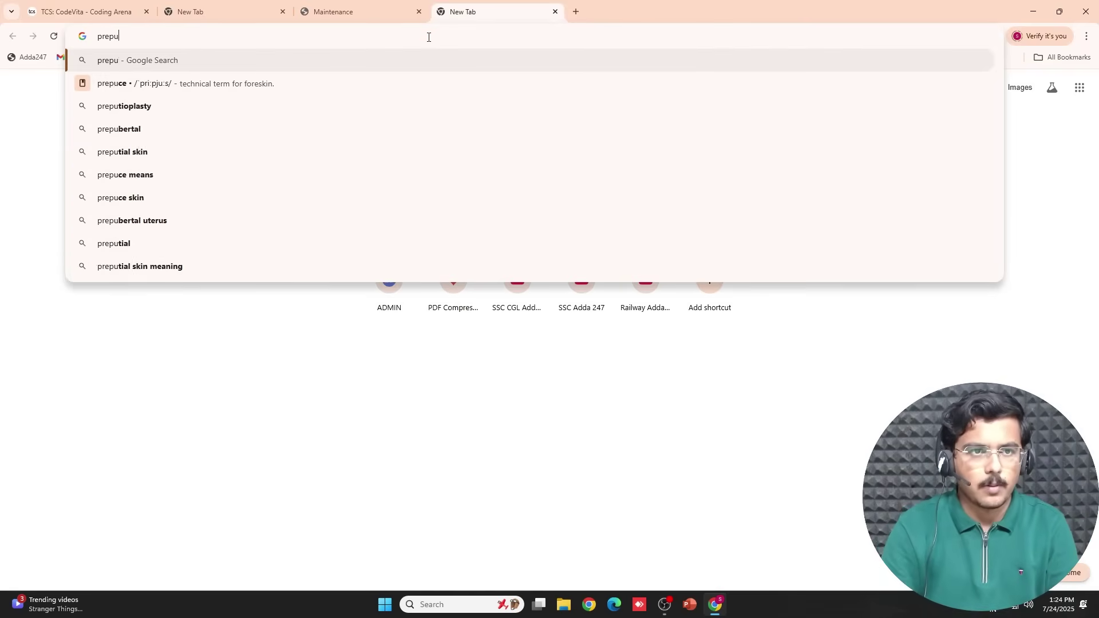
{"action": "key", "text": "BackSpace"}
{"action": "type", "text": "insta prim"}
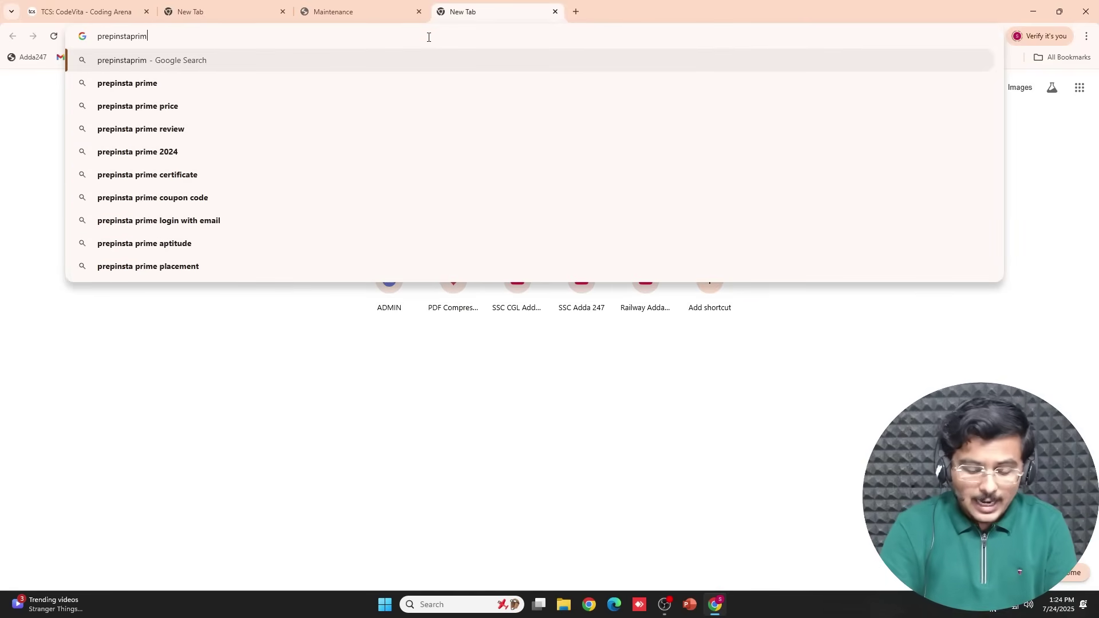
{"action": "type", "text": "e"}
{"action": "left_click", "coordinate": [260, 83]}
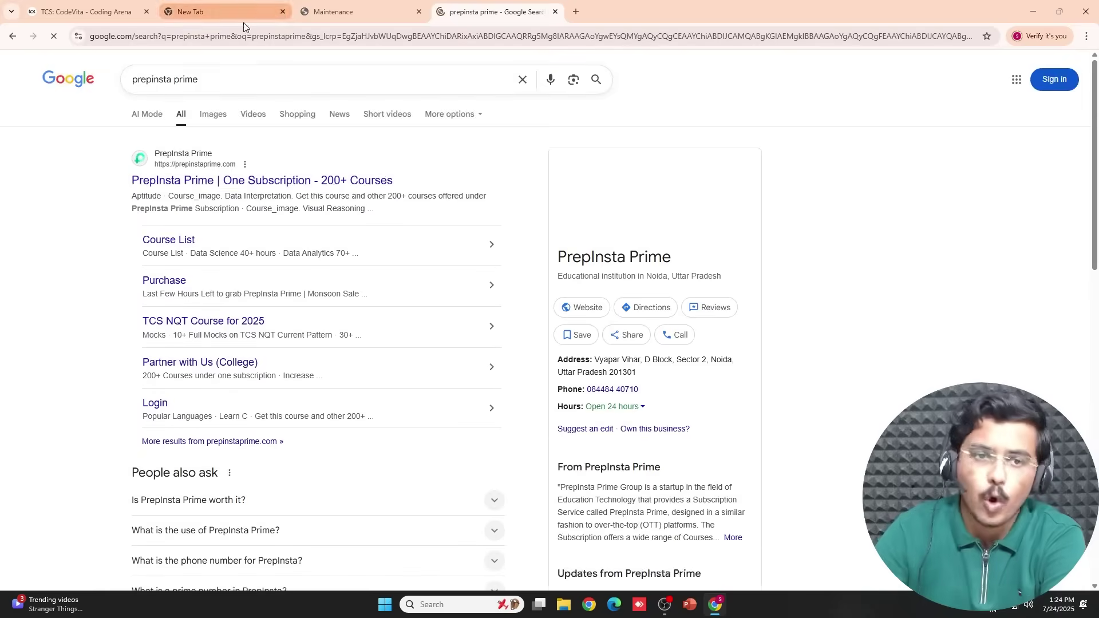
{"action": "left_click", "coordinate": [214, 180]}
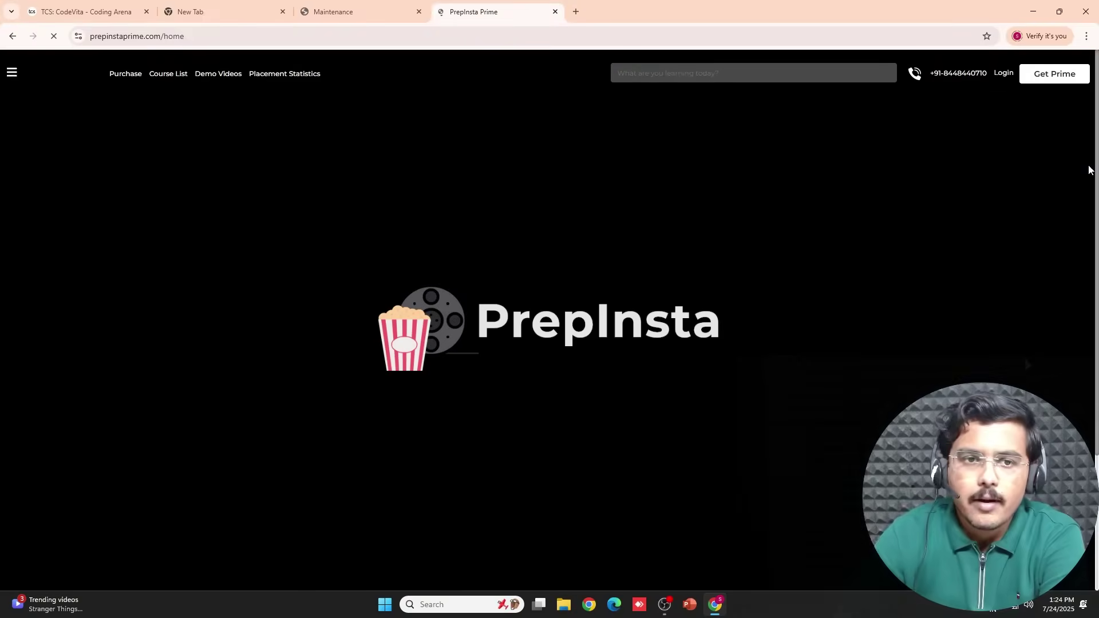
Step: Search the site's courses for 'TCS', dismissing the notification prompt along the way
{"action": "left_click", "coordinate": [798, 78]}
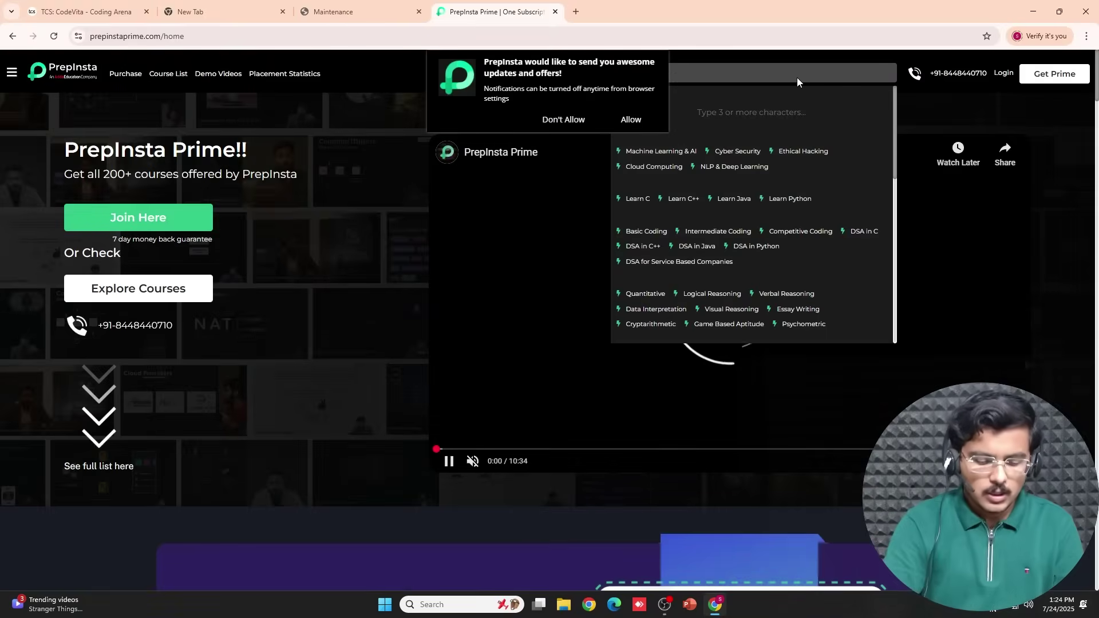
{"action": "type", "text": "tcs"}
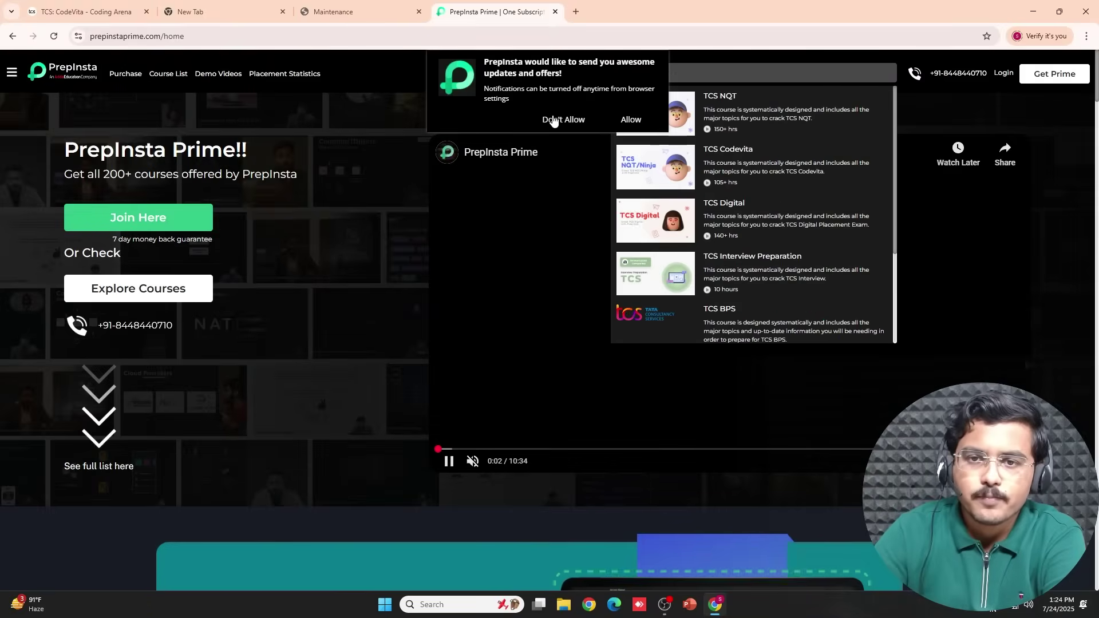
{"action": "left_click", "coordinate": [553, 119]}
{"action": "left_click", "coordinate": [732, 67]}
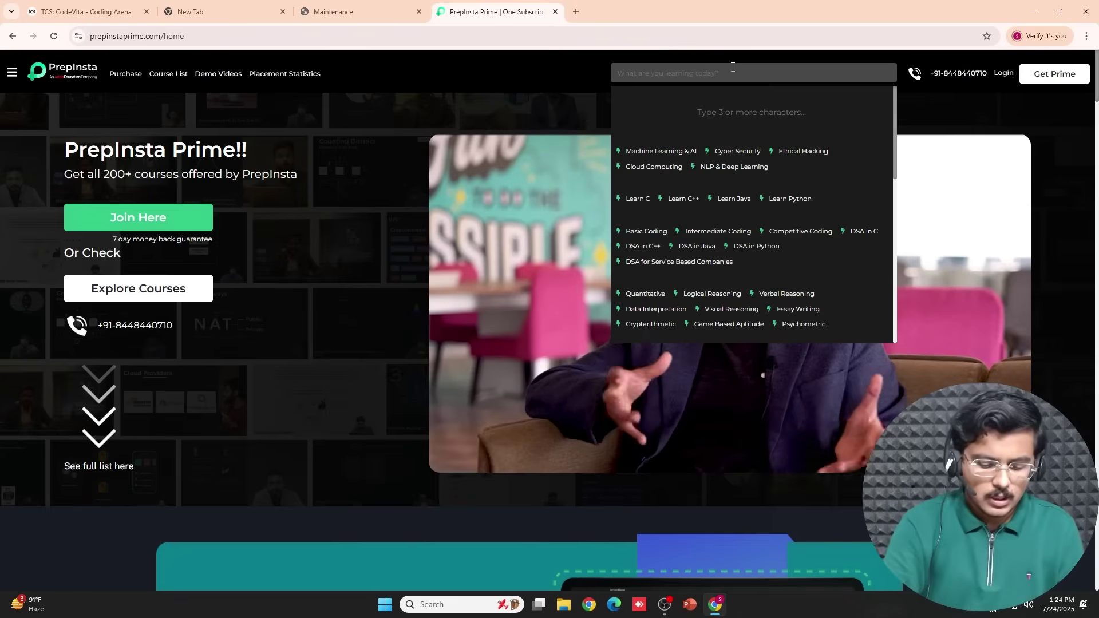
{"action": "type", "text": "TCS"}
{"action": "scroll", "coordinate": [759, 115], "scroll_direction": "down", "scroll_amount": 3}
{"action": "scroll", "coordinate": [765, 209], "scroll_direction": "up", "scroll_amount": 3}
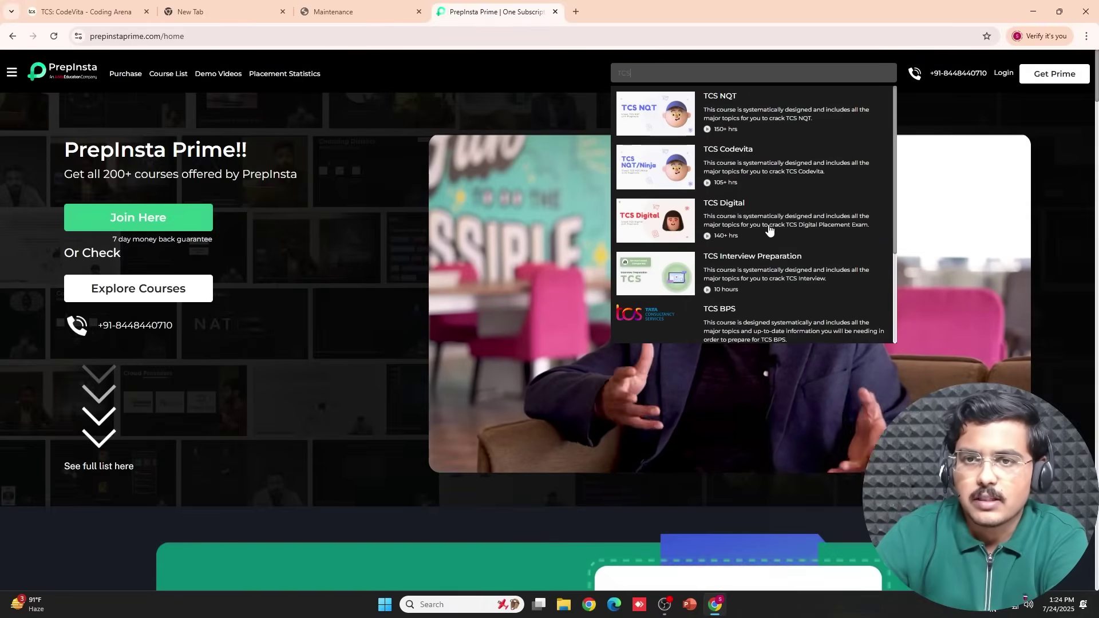
Step: Open the TCS Codevita course page from the search results and browse its Course Contents
{"action": "left_click", "coordinate": [729, 158]}
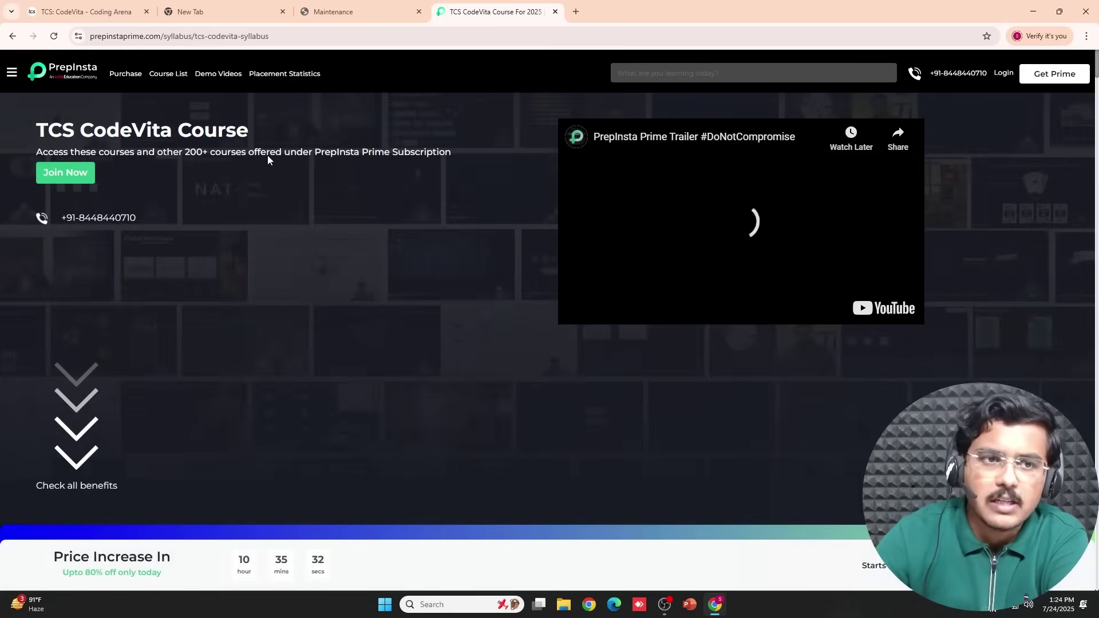
{"action": "scroll", "coordinate": [310, 277], "scroll_direction": "down", "scroll_amount": 15}
{"action": "scroll", "coordinate": [290, 286], "scroll_direction": "up", "scroll_amount": 5}
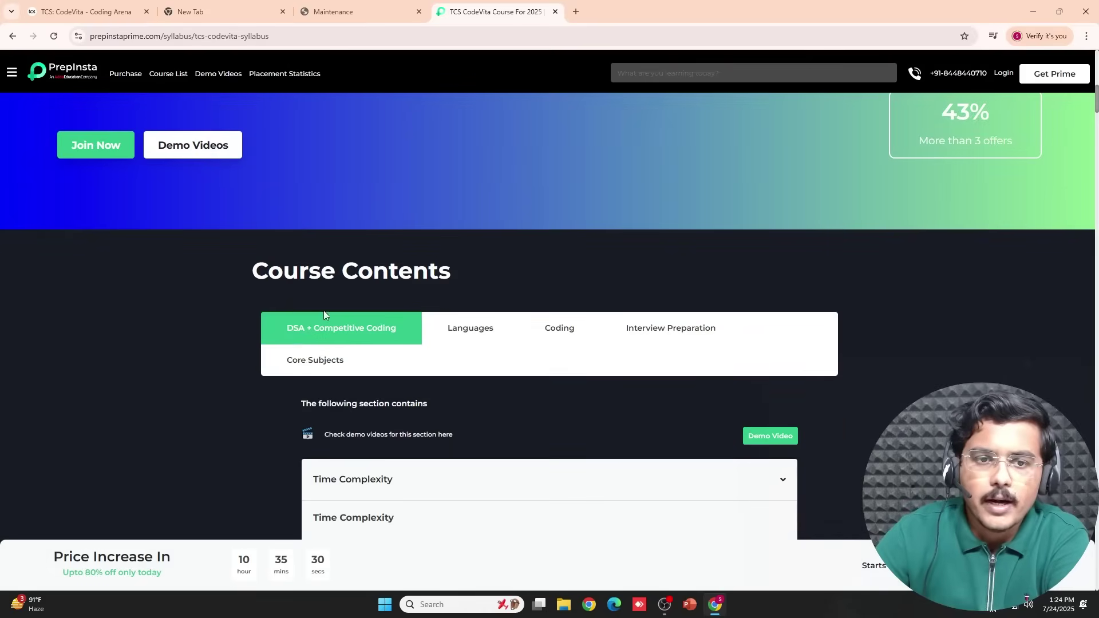
{"action": "scroll", "coordinate": [362, 358], "scroll_direction": "down", "scroll_amount": 15}
{"action": "scroll", "coordinate": [396, 277], "scroll_direction": "down", "scroll_amount": 1}
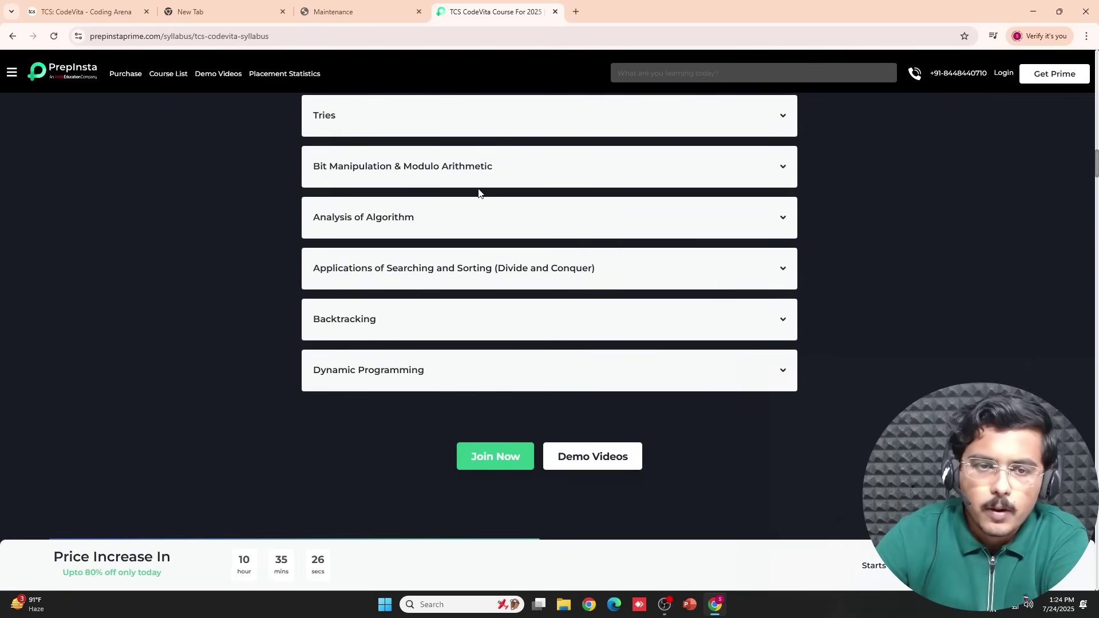
Step: Expand the Analysis of Algorithm syllabus topic to see its nine subtopics
{"action": "left_click", "coordinate": [453, 215]}
{"action": "scroll", "coordinate": [435, 224], "scroll_direction": "down", "scroll_amount": 5}
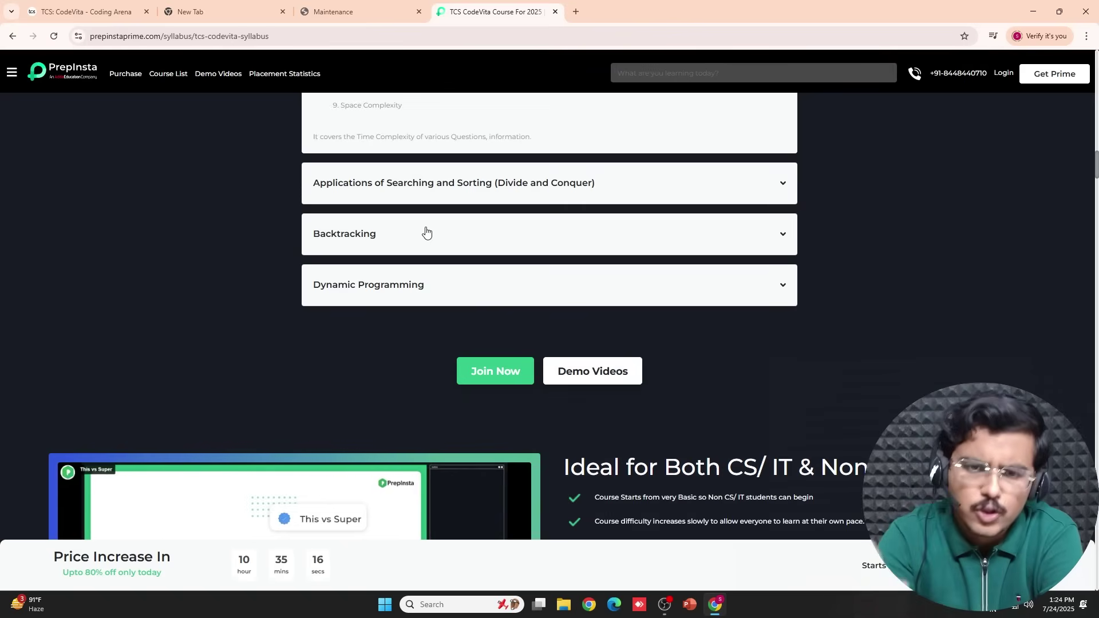
{"action": "scroll", "coordinate": [489, 297], "scroll_direction": "up", "scroll_amount": 10}
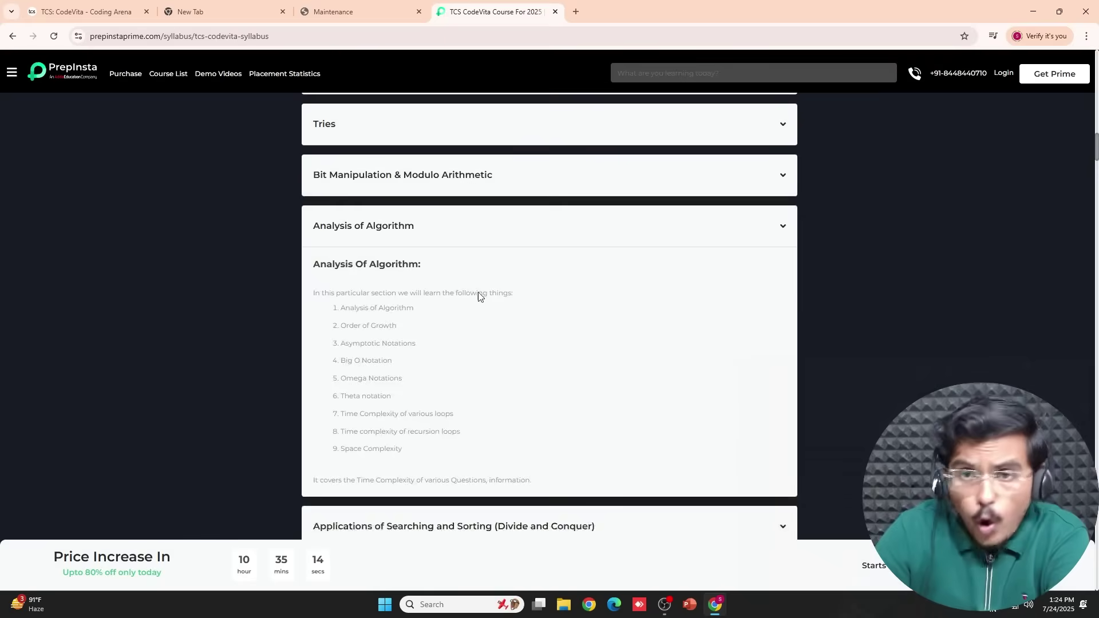
{"action": "right_click", "coordinate": [476, 288]}
{"action": "left_click", "coordinate": [900, 239]}
{"action": "scroll", "coordinate": [900, 240], "scroll_direction": "up", "scroll_amount": 20}
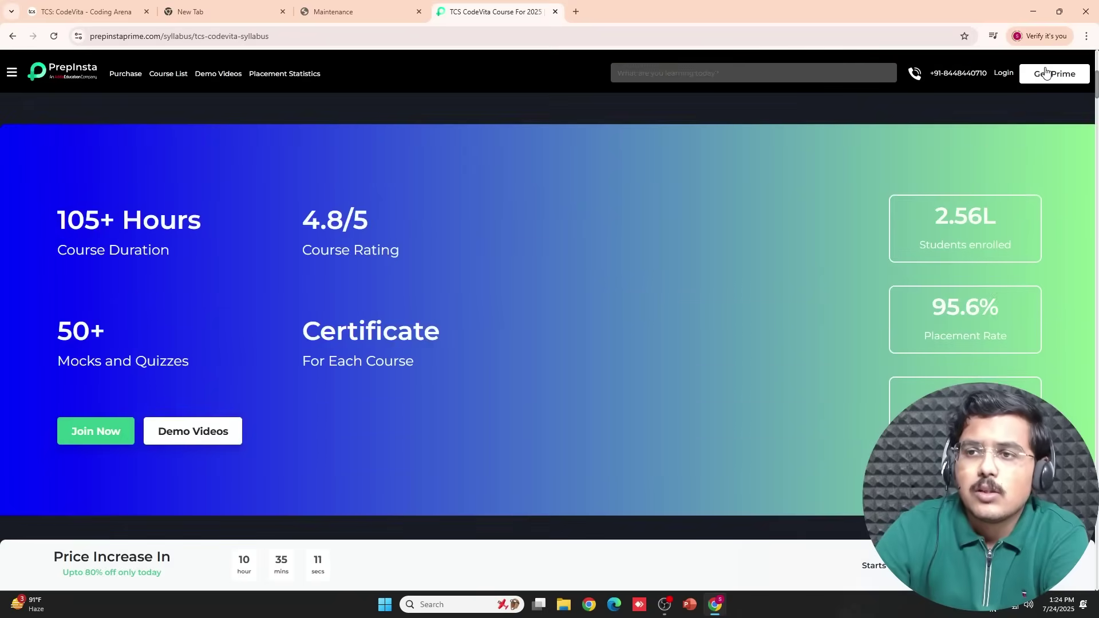
Step: Compare Get Prime plan prices for 36 Months and 24 Months, then close the popup without buying
{"action": "left_click", "coordinate": [1045, 72]}
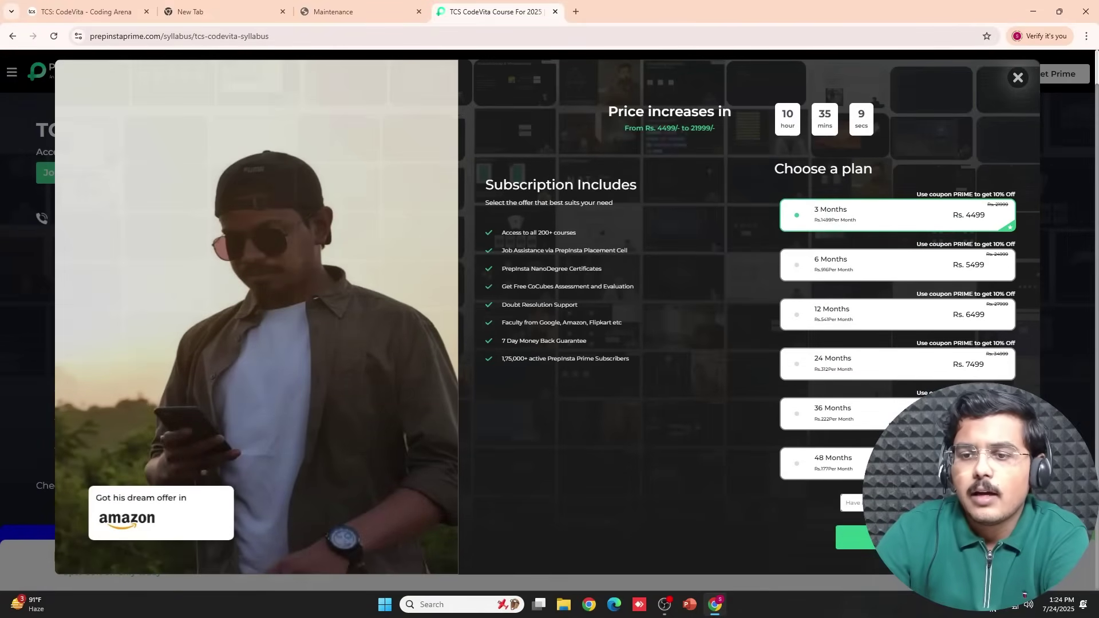
{"action": "left_click", "coordinate": [888, 423]}
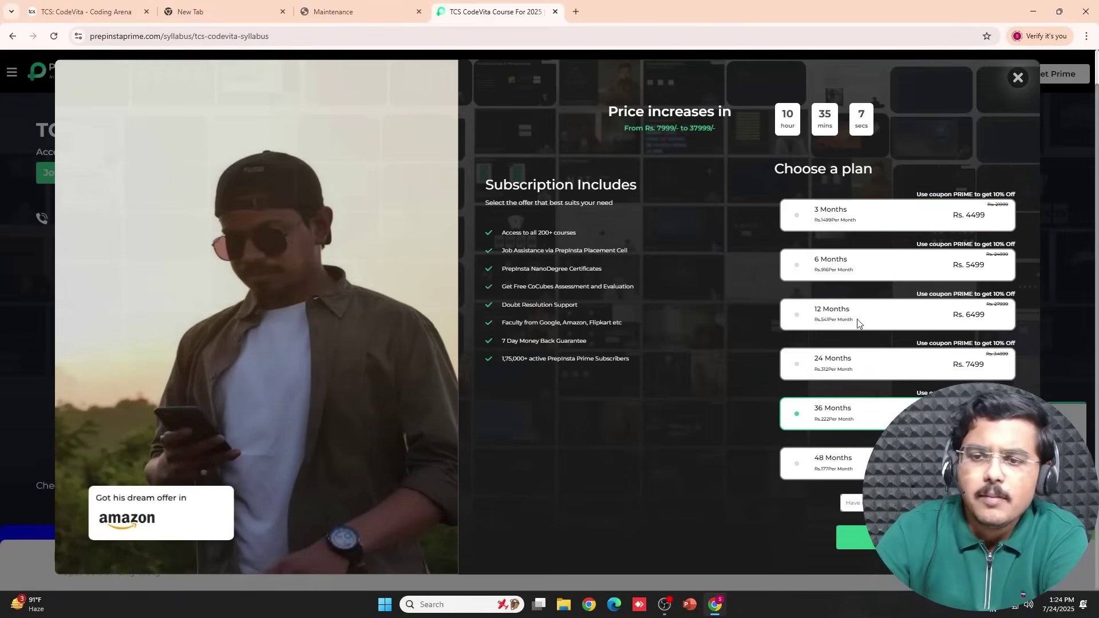
{"action": "left_click", "coordinate": [874, 372]}
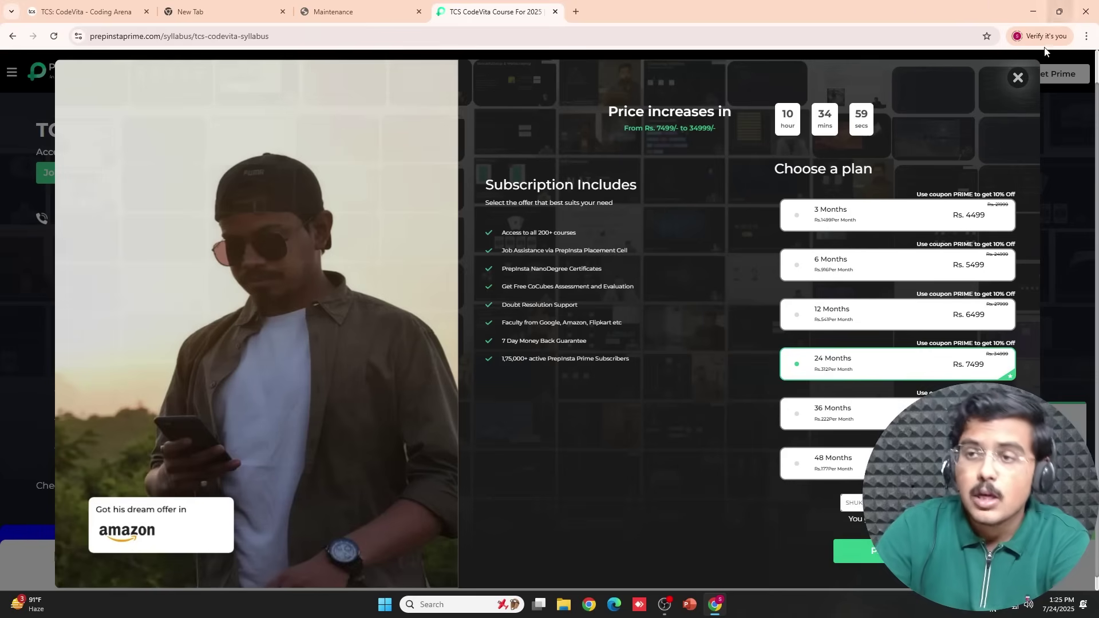
{"action": "left_click", "coordinate": [1018, 77]}
{"action": "scroll", "coordinate": [578, 329], "scroll_direction": "down", "scroll_amount": 15}
Step: Search 'prepinsta' in a new tab and read the TCS CodeVita Previous Year Questions rounds
{"action": "left_click", "coordinate": [575, 11]}
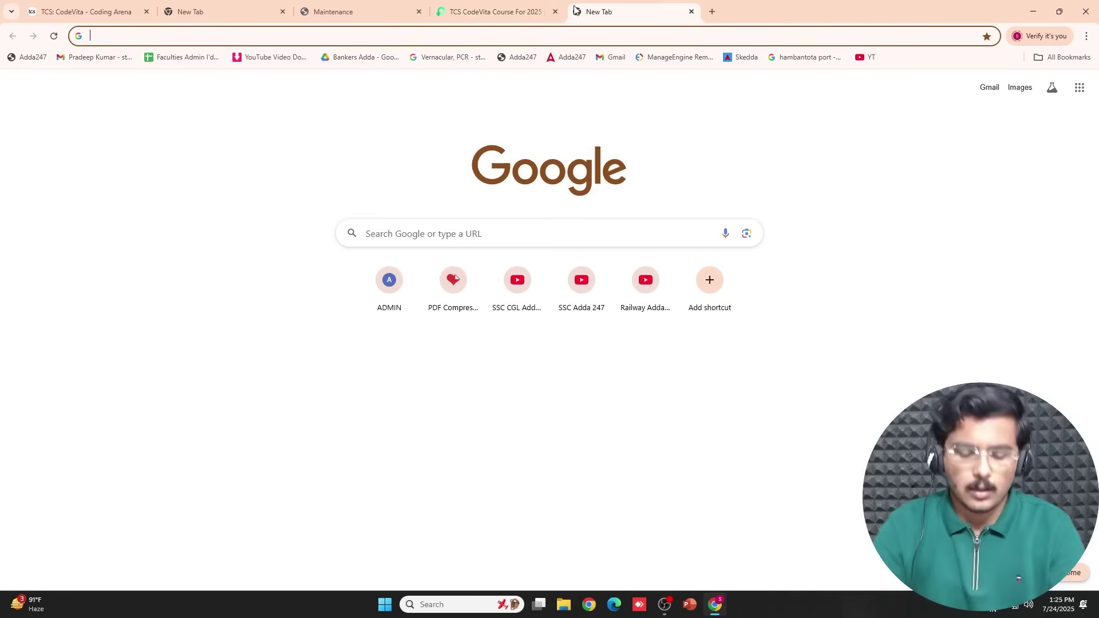
{"action": "type", "text": "prepinsta"}
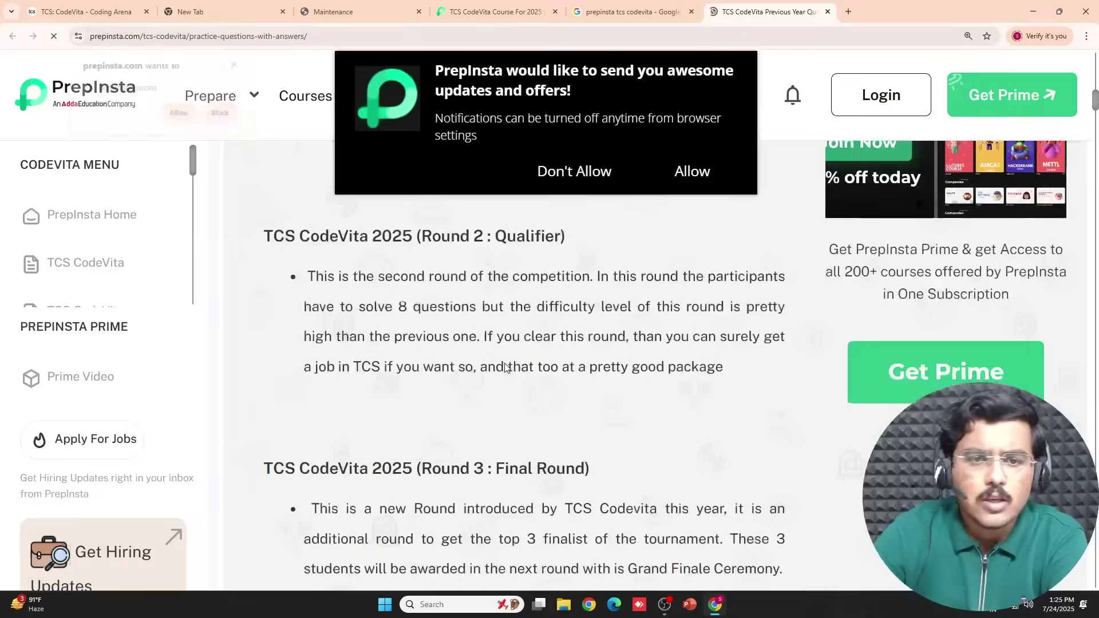
{"action": "scroll", "coordinate": [507, 368], "scroll_direction": "down", "scroll_amount": 8}
{"action": "scroll", "coordinate": [567, 372], "scroll_direction": "up", "scroll_amount": 14}
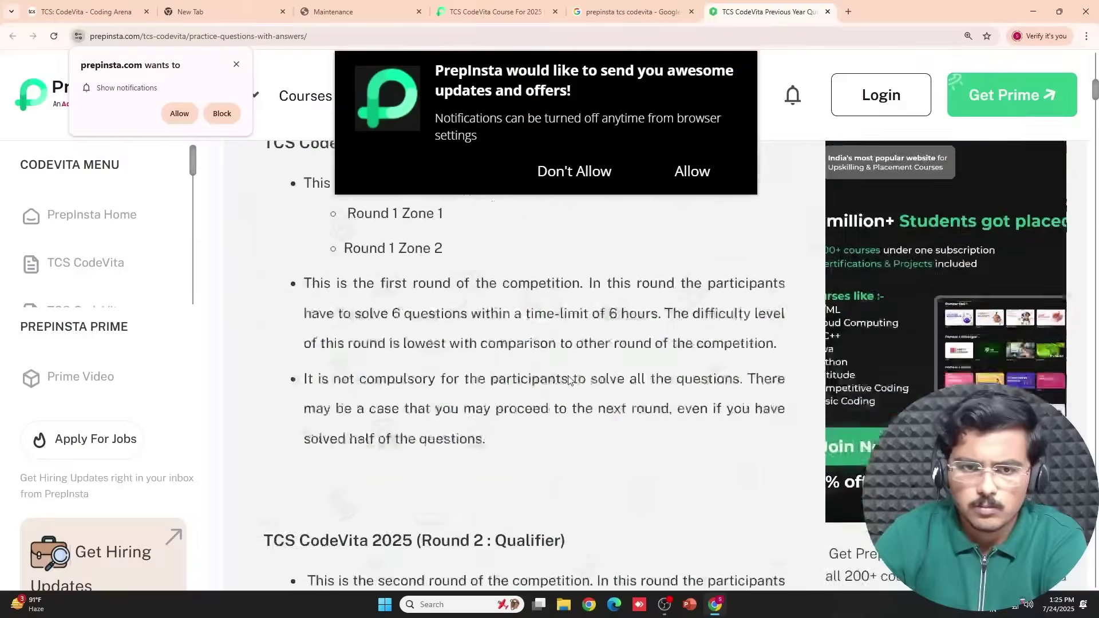
{"action": "scroll", "coordinate": [568, 378], "scroll_direction": "up", "scroll_amount": 10}
{"action": "left_click", "coordinate": [680, 170]}
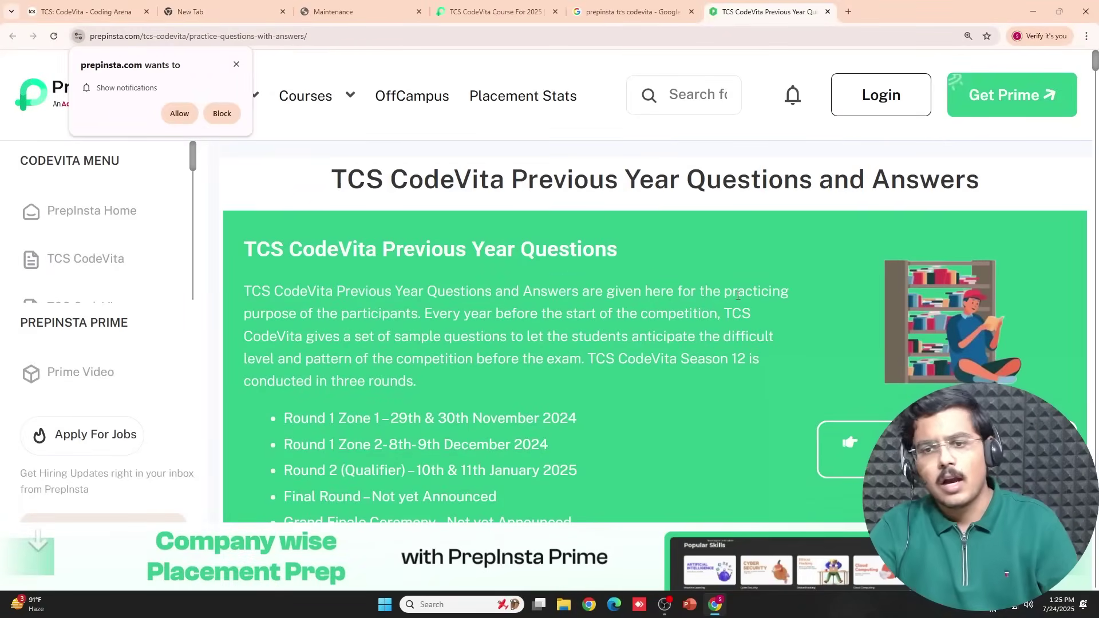
{"action": "scroll", "coordinate": [678, 286], "scroll_direction": "down", "scroll_amount": 10}
{"action": "scroll", "coordinate": [651, 301], "scroll_direction": "down", "scroll_amount": 9}
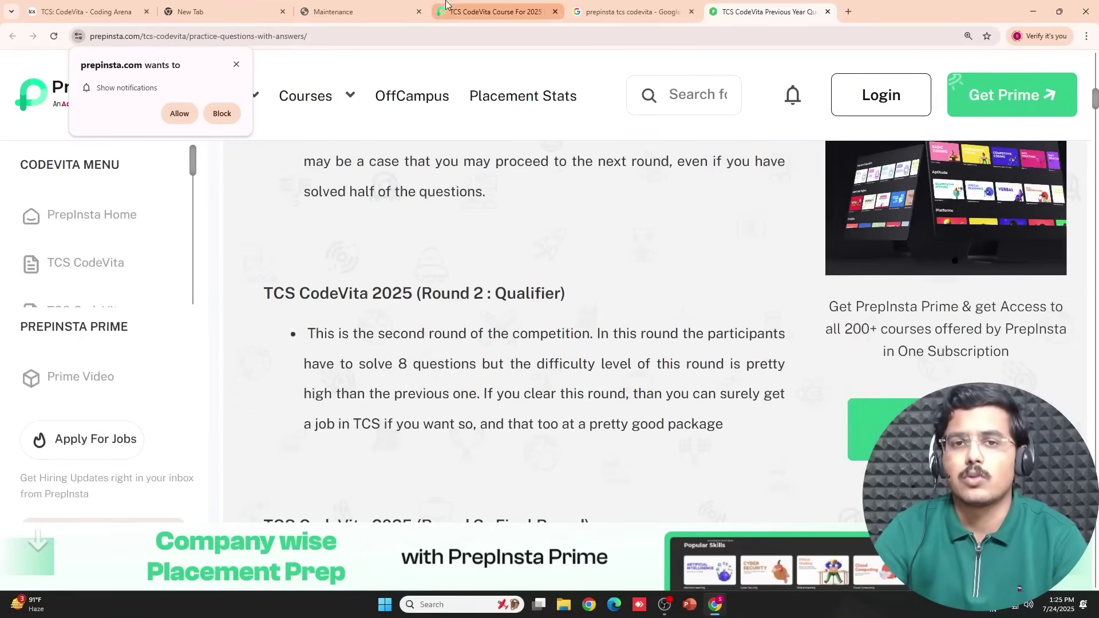
Step: Switch to the 'TCS CodeVita Course For 2025' tab and scroll to its intro video
{"action": "left_click", "coordinate": [493, 11]}
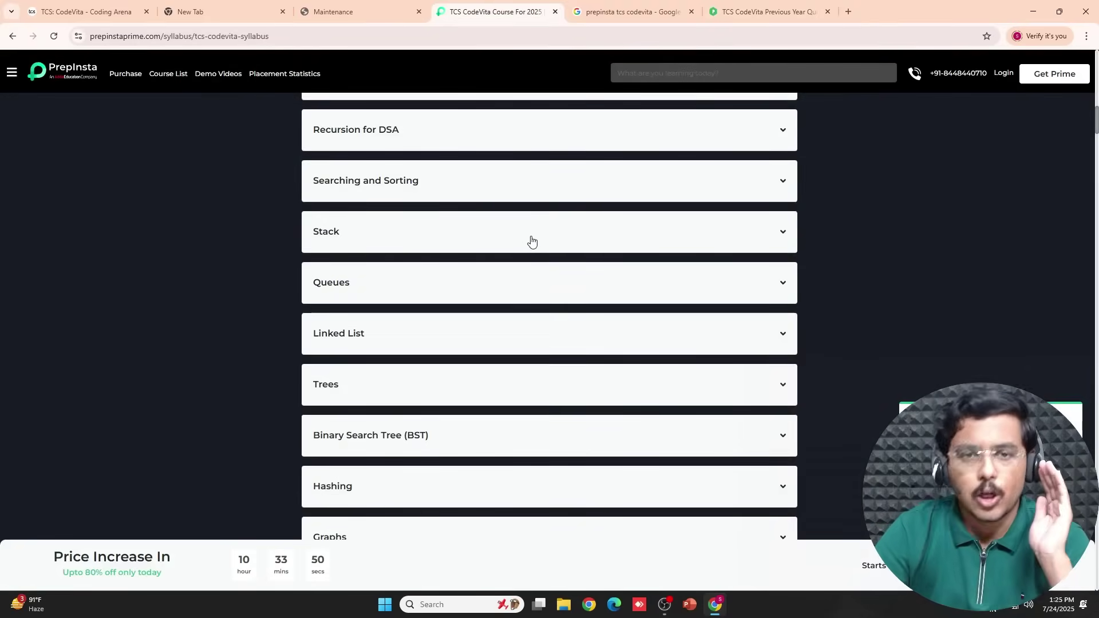
{"action": "scroll", "coordinate": [564, 280], "scroll_direction": "up", "scroll_amount": 1}
{"action": "scroll", "coordinate": [564, 281], "scroll_direction": "up", "scroll_amount": 15}
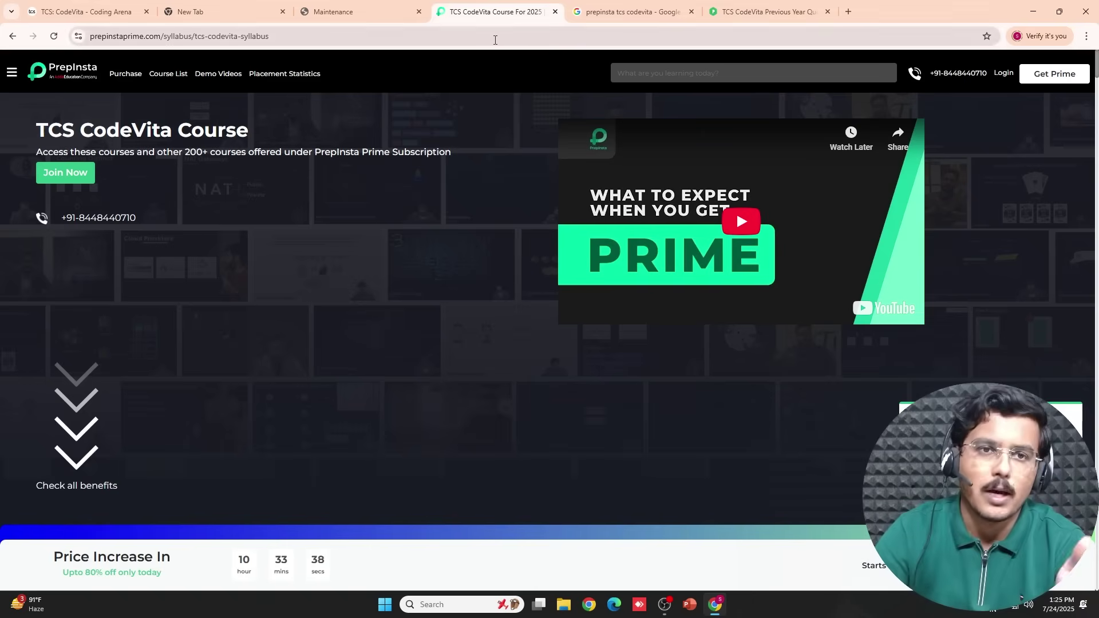
Step: Switch to the 'TCS: CodeVita - Coding Arena' tab showing question A, Board Games
{"action": "left_click", "coordinate": [61, 11]}
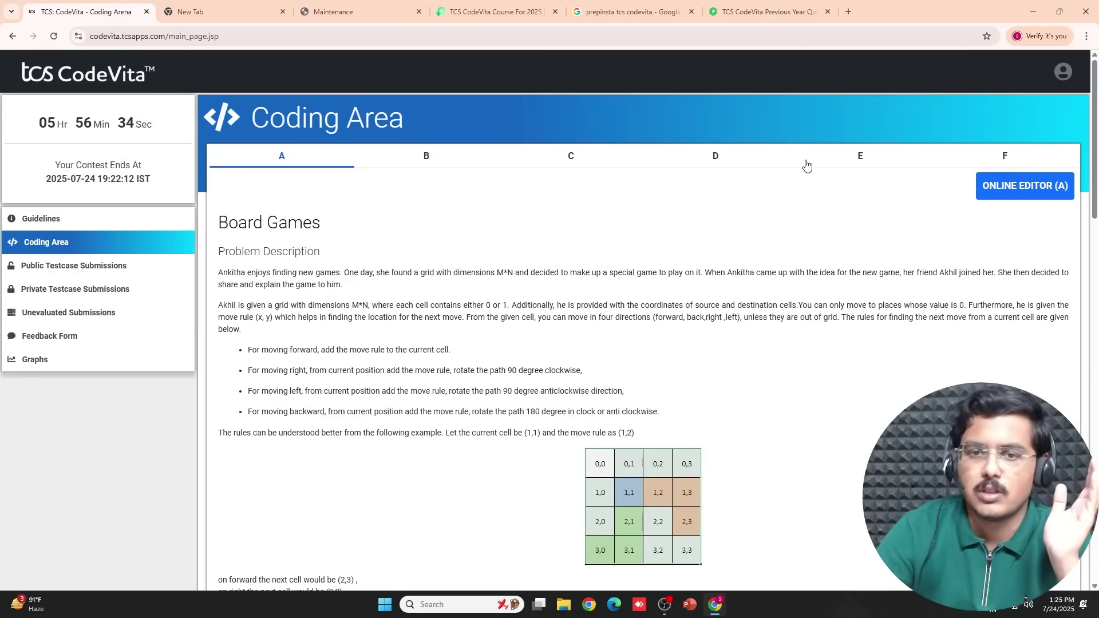